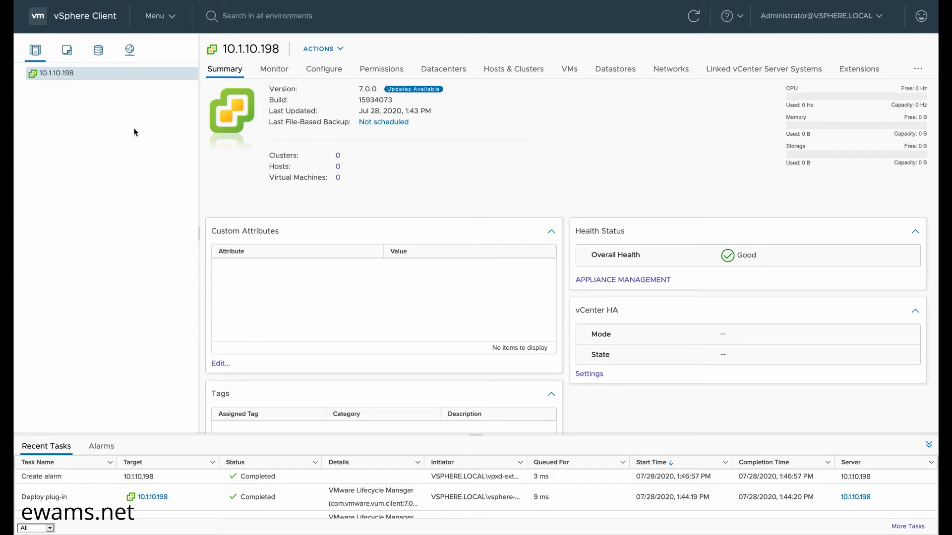
# - Create a datacenter named BNA under vCenter 10.1.10.198 and open its summary
pyautogui.moveTo(358, 89); pyautogui.dragTo(377, 91)
pyautogui.click(356, 91)
pyautogui.rightClick(68, 75)
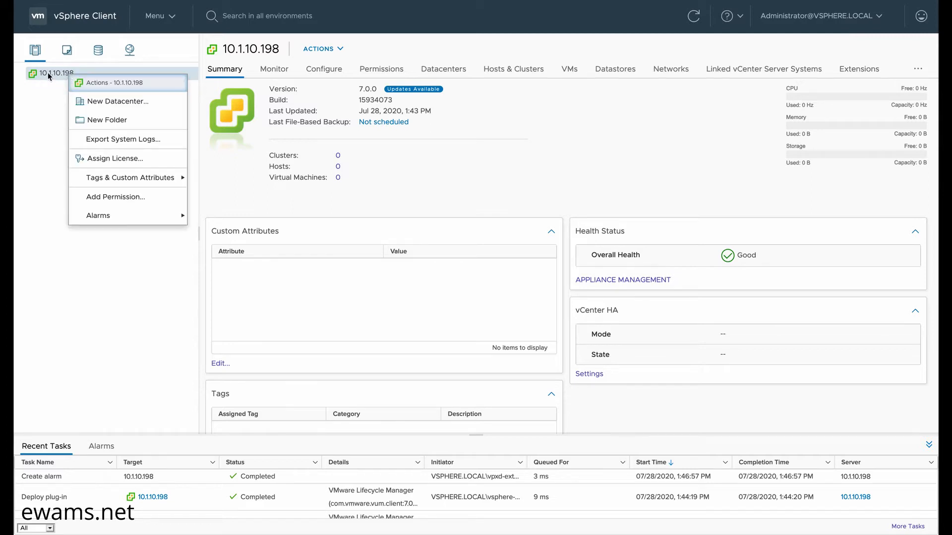
pyautogui.click(112, 106)
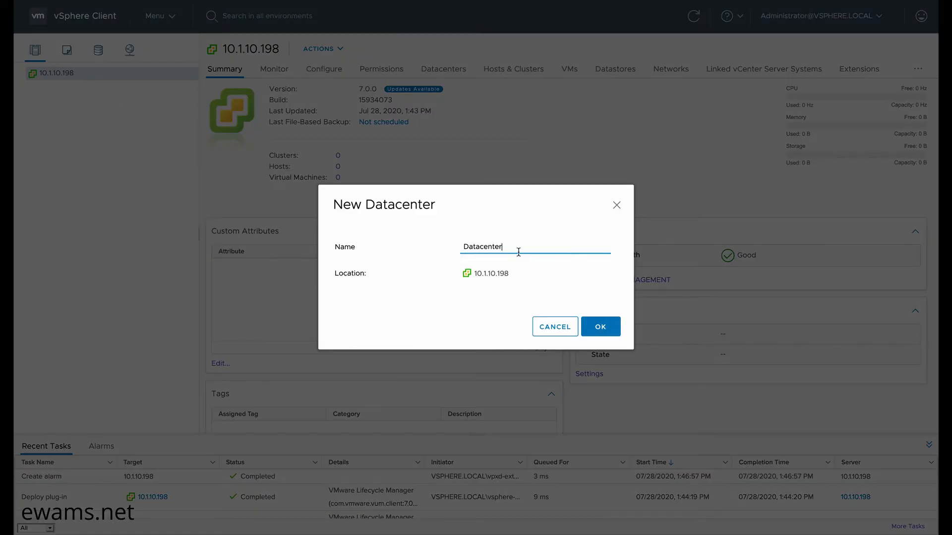
pyautogui.moveTo(515, 251); pyautogui.dragTo(421, 246)
pyautogui.write('BNA')
pyautogui.click(601, 327)
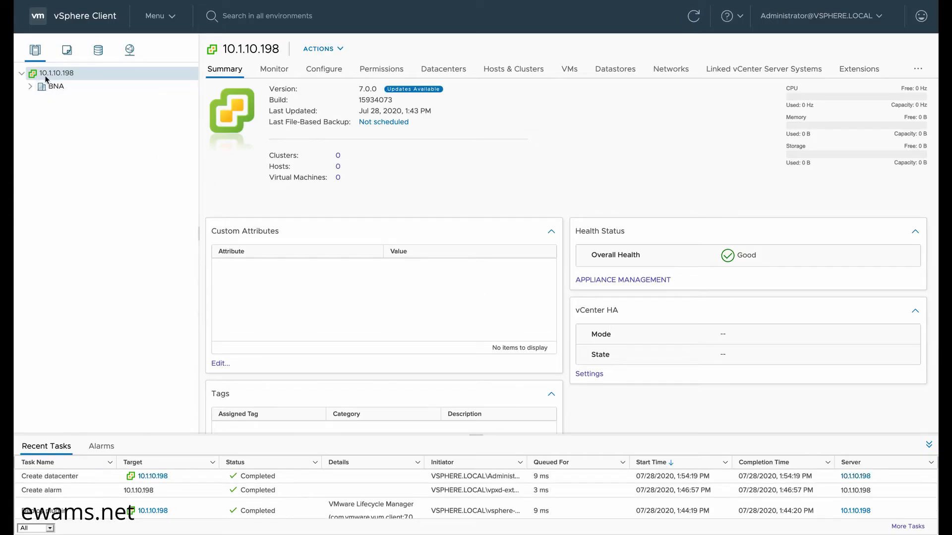
pyautogui.click(30, 87)
pyautogui.click(52, 86)
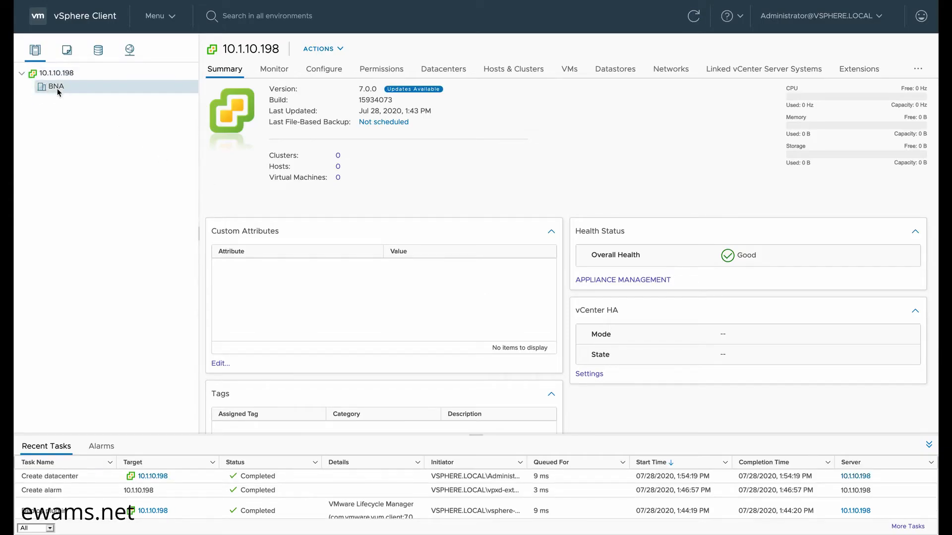
# - Create cluster NTNX01 in datacenter BNA, replacing the default cluster name
pyautogui.rightClick(58, 89)
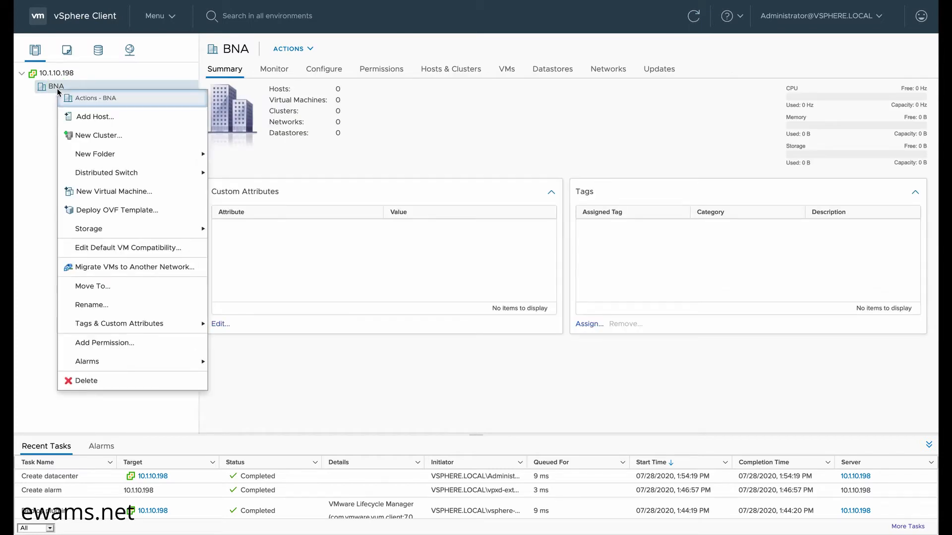
pyautogui.click(86, 137)
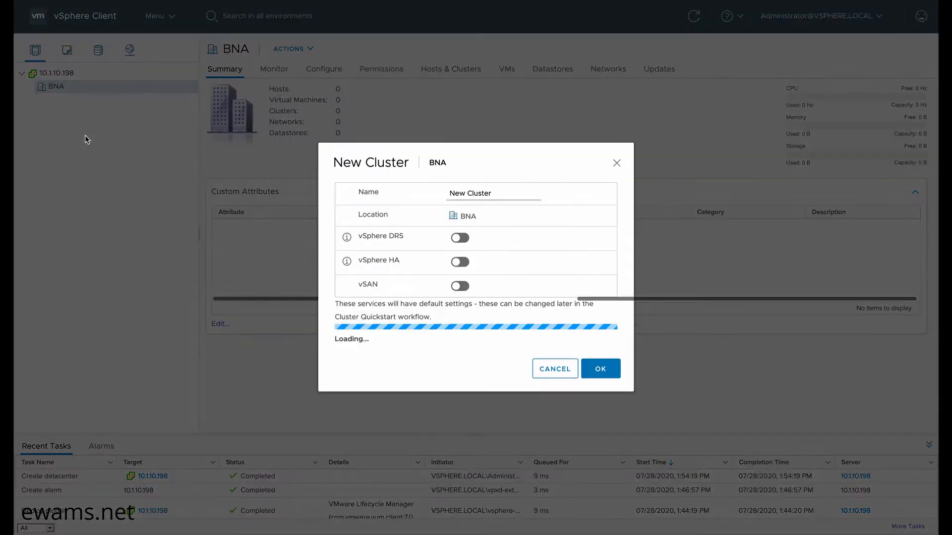
pyautogui.moveTo(502, 194); pyautogui.dragTo(427, 190)
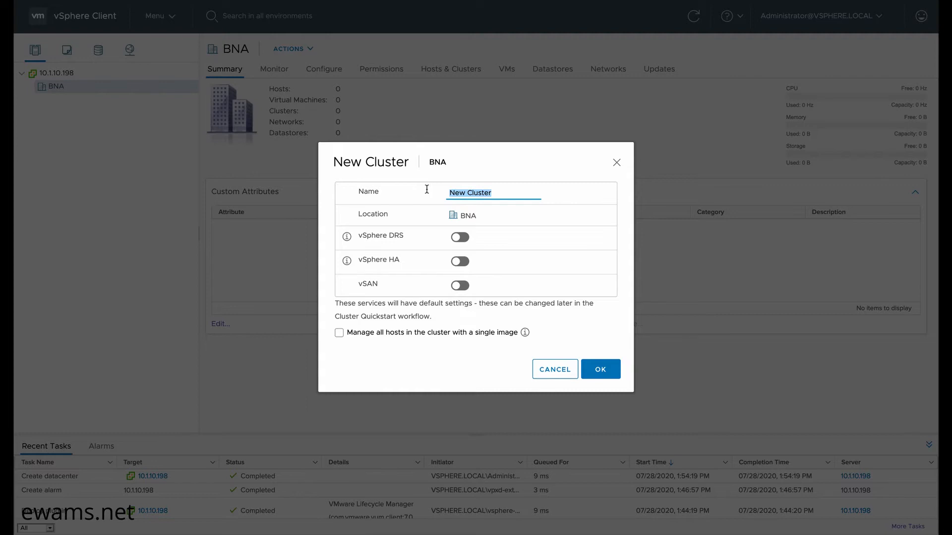
pyautogui.write('NTNX')
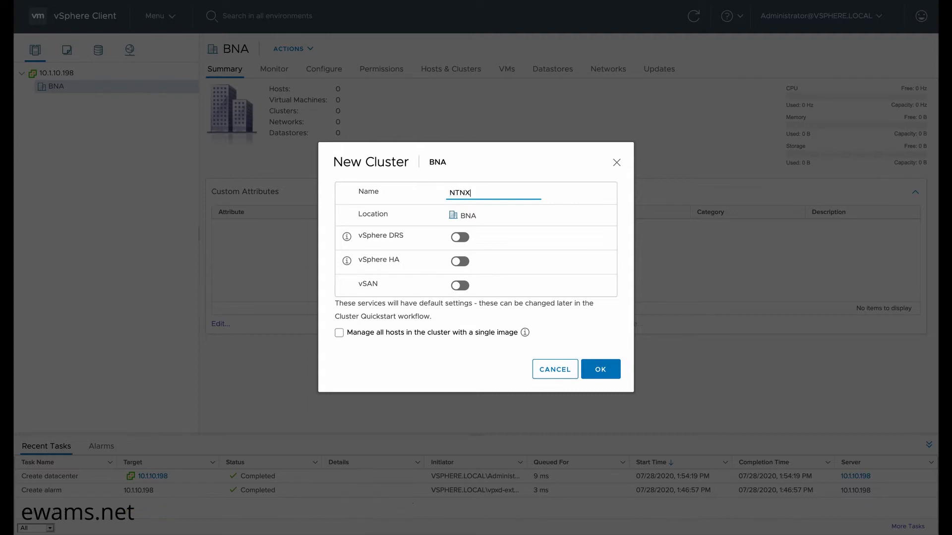
pyautogui.write('01')
pyautogui.click(600, 371)
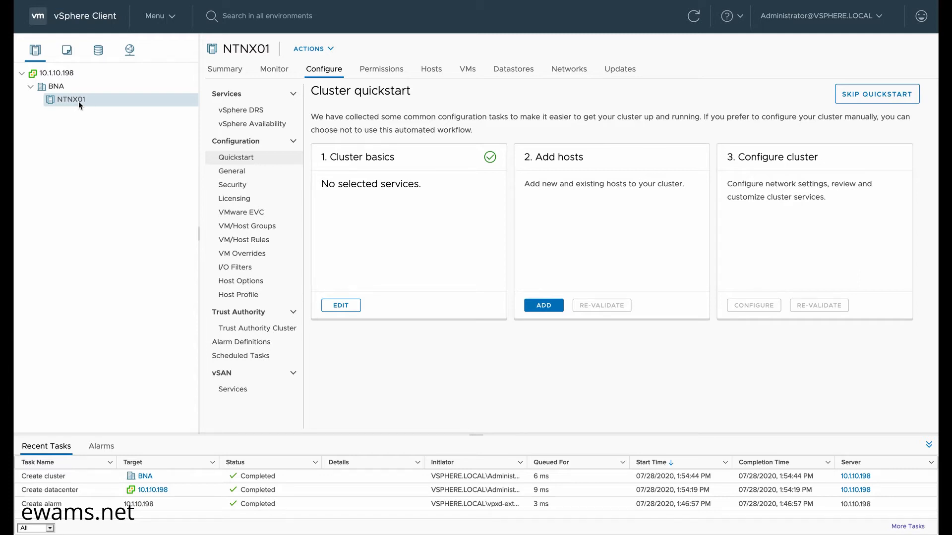
# - Turn on EVC for Intel hosts on NTNX01 with the Broadwell Generation CPU mode
pyautogui.click(239, 215)
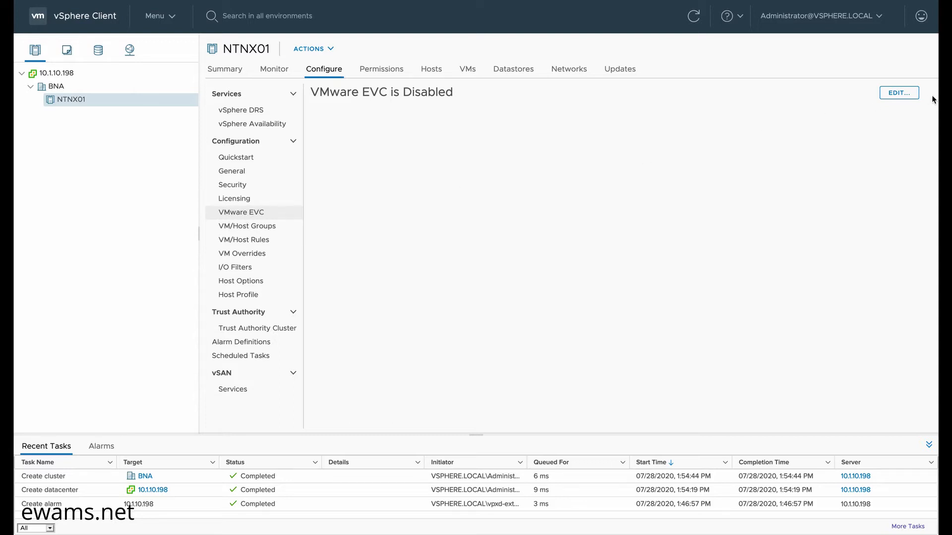
pyautogui.click(899, 94)
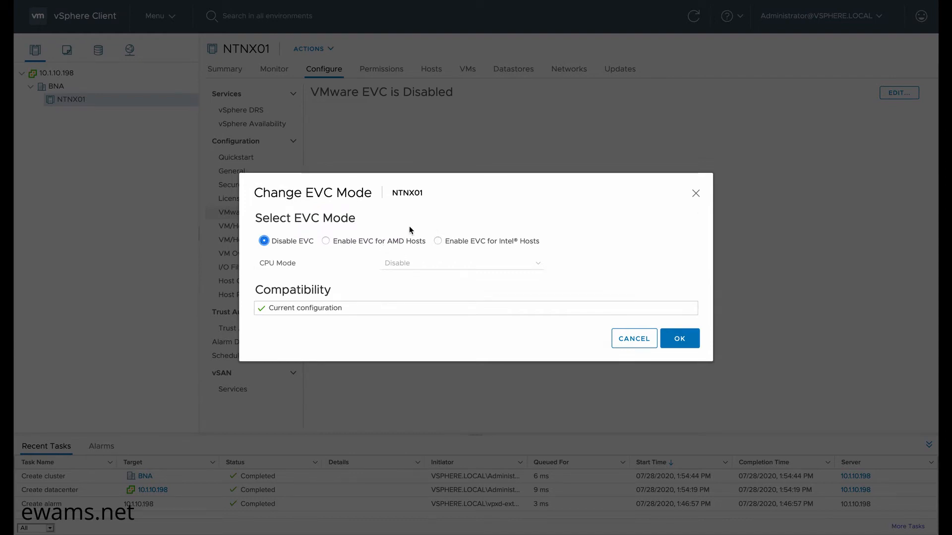
pyautogui.click(439, 241)
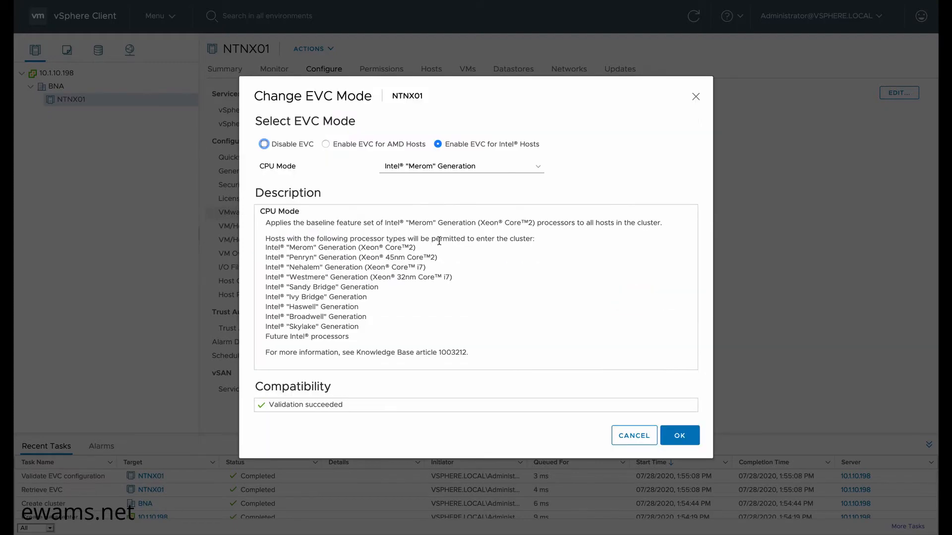
pyautogui.click(536, 166)
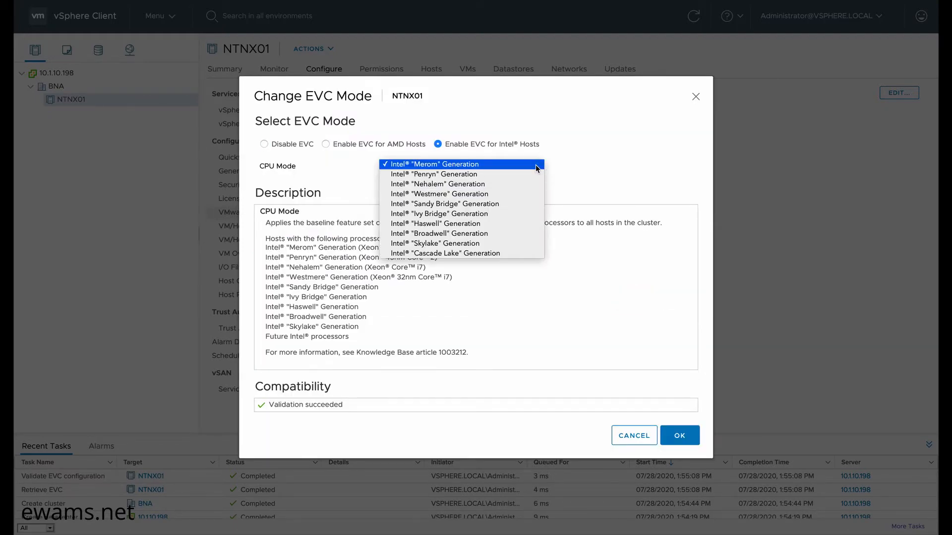
pyautogui.click(460, 234)
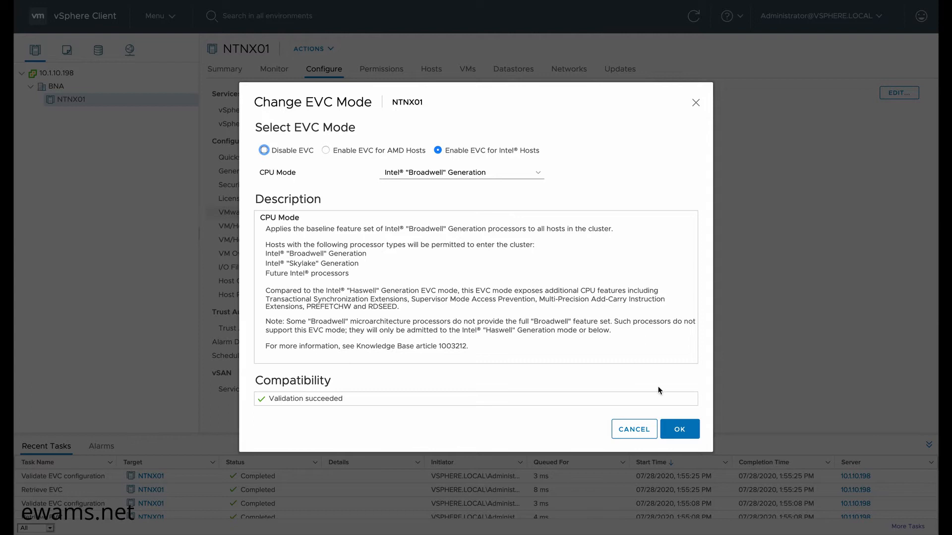
pyautogui.click(678, 432)
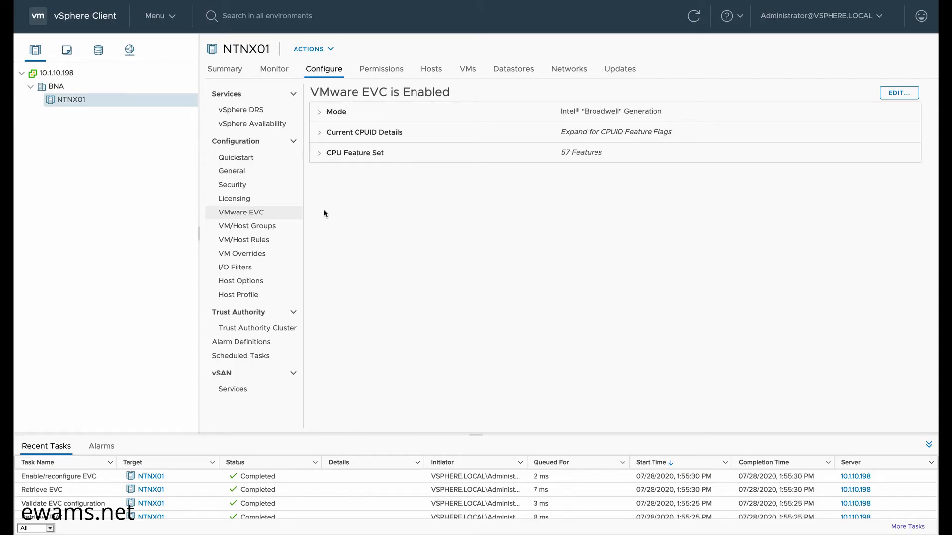
pyautogui.rightClick(88, 100)
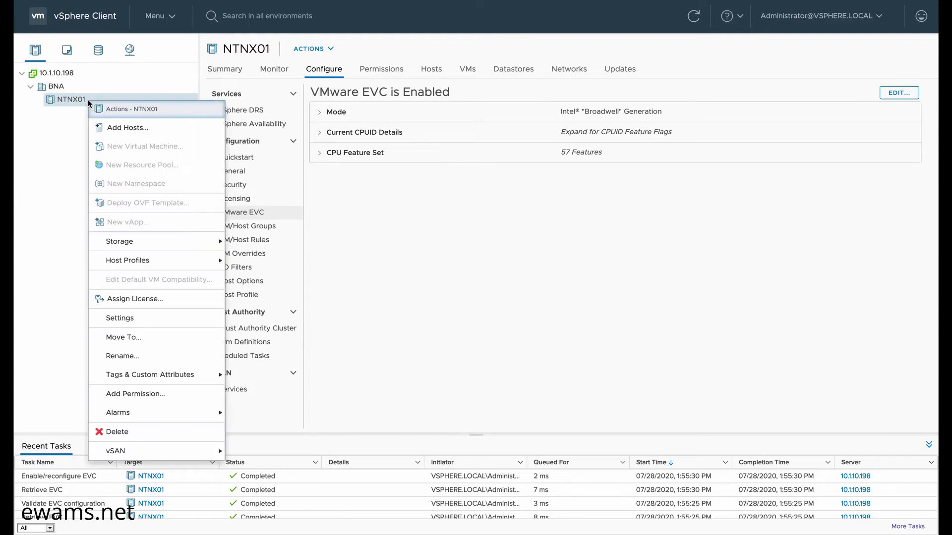
# - Add host 10.1.10.210 onward to NTNX01 with user root and its password, shared by all hosts
pyautogui.click(117, 130)
pyautogui.click(391, 153)
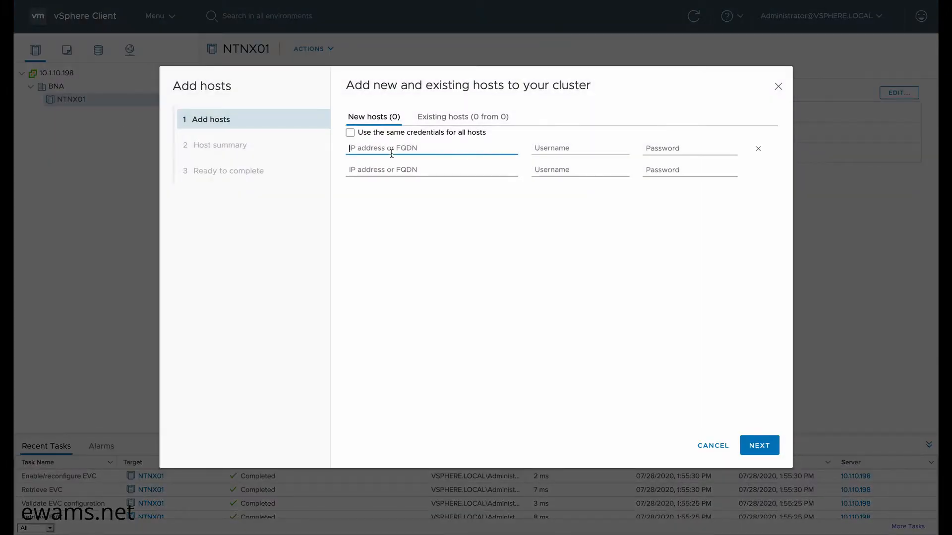
pyautogui.write('10.1.10.210')
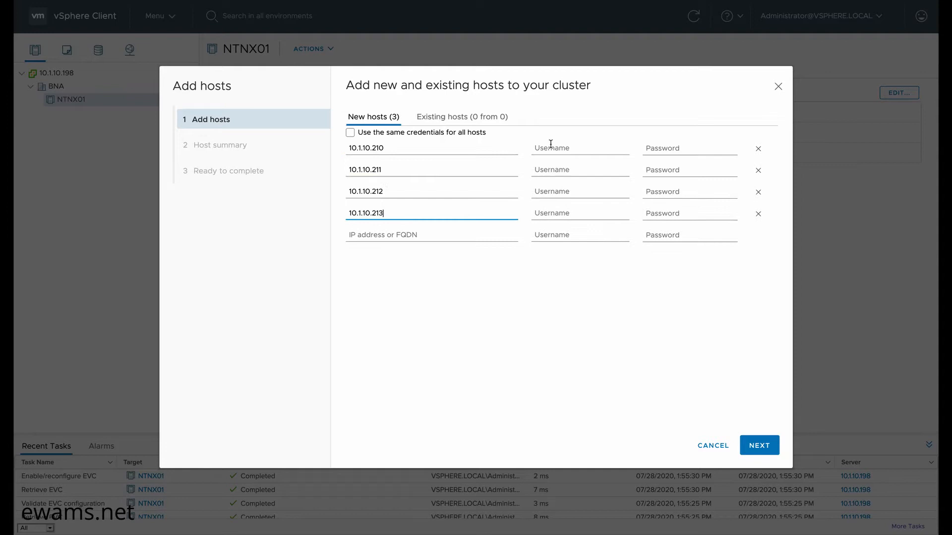
pyautogui.click(561, 148)
pyautogui.write('root')
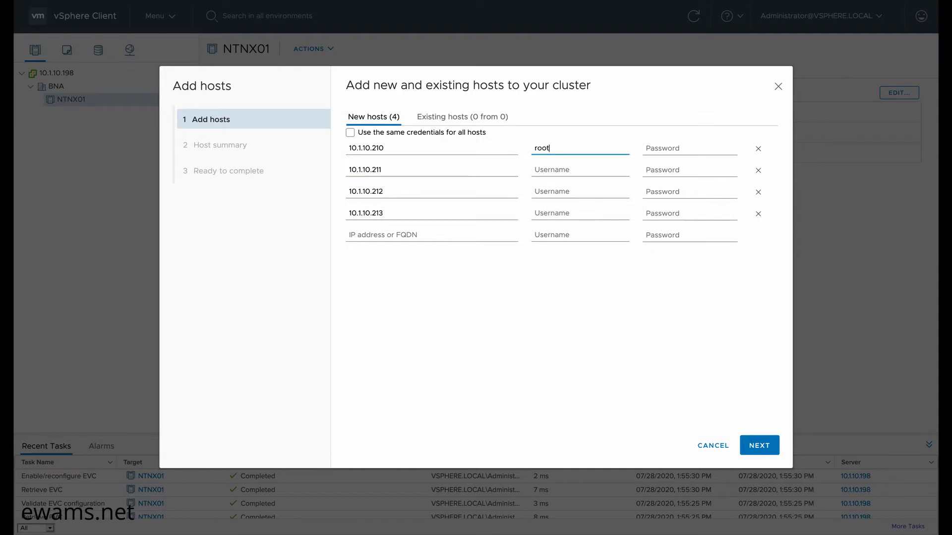
pyautogui.press('Tab')
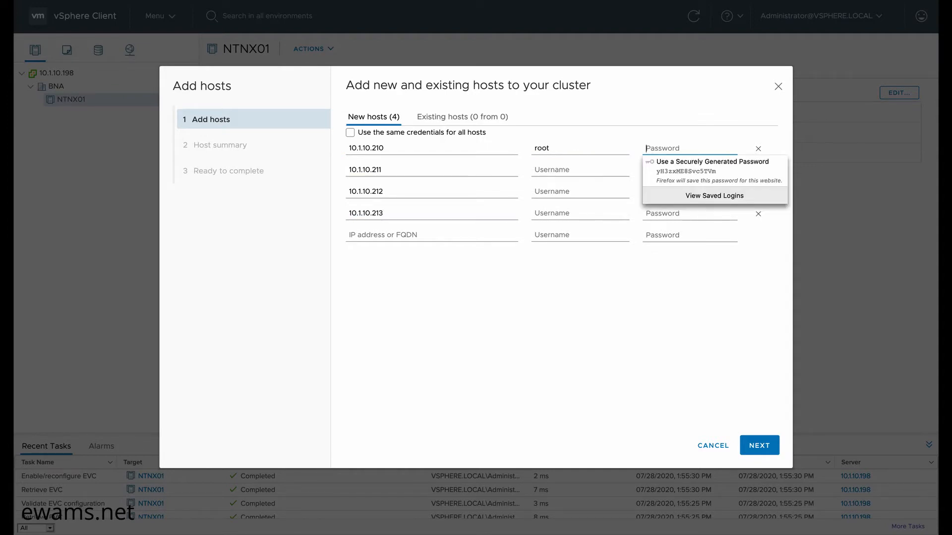
pyautogui.hotkey('ctrl', 'v')
pyautogui.click(350, 133)
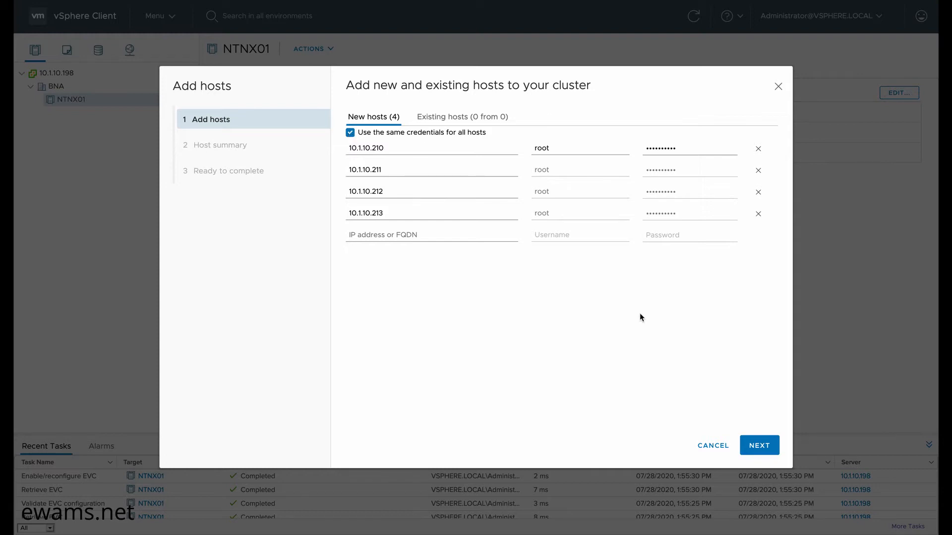
# - Trust all four hosts' certificate thumbprints and advance to Review and finish
pyautogui.click(761, 446)
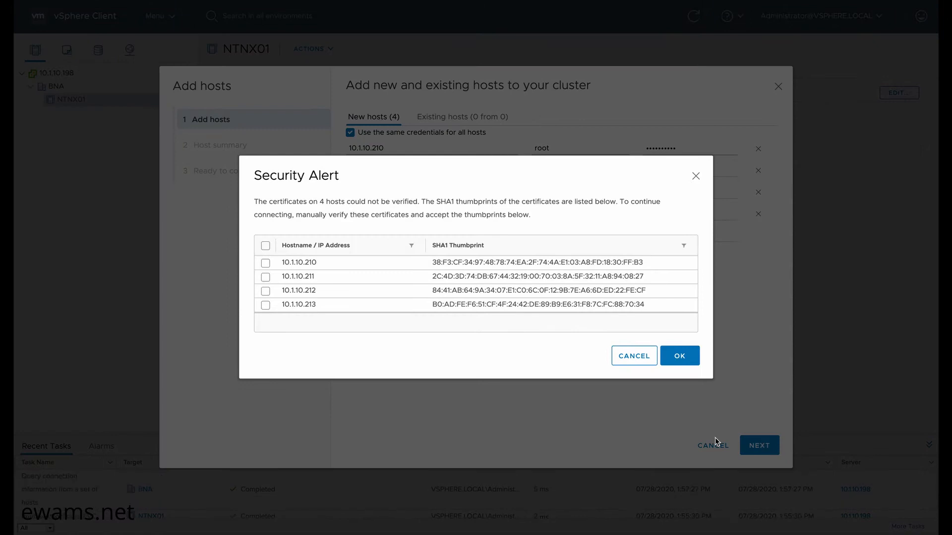
pyautogui.click(266, 246)
pyautogui.click(681, 360)
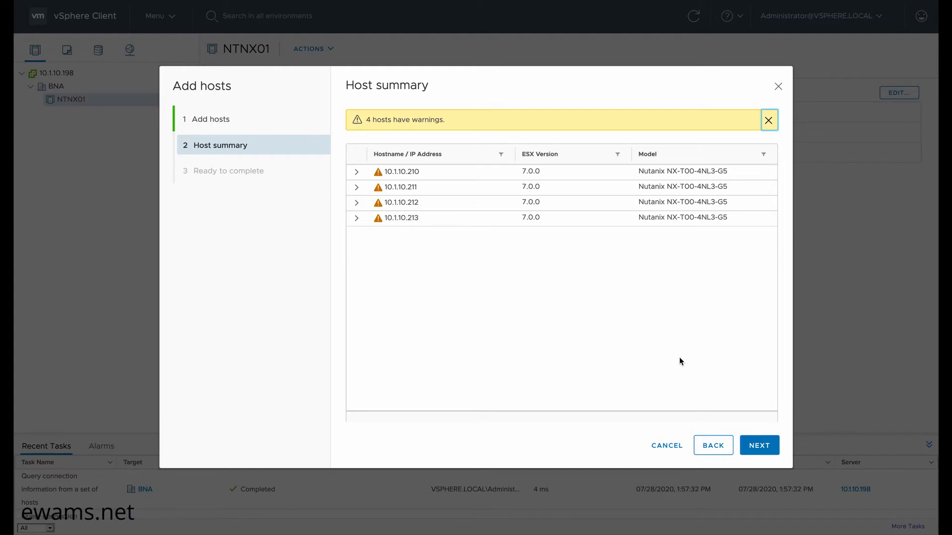
pyautogui.click(756, 448)
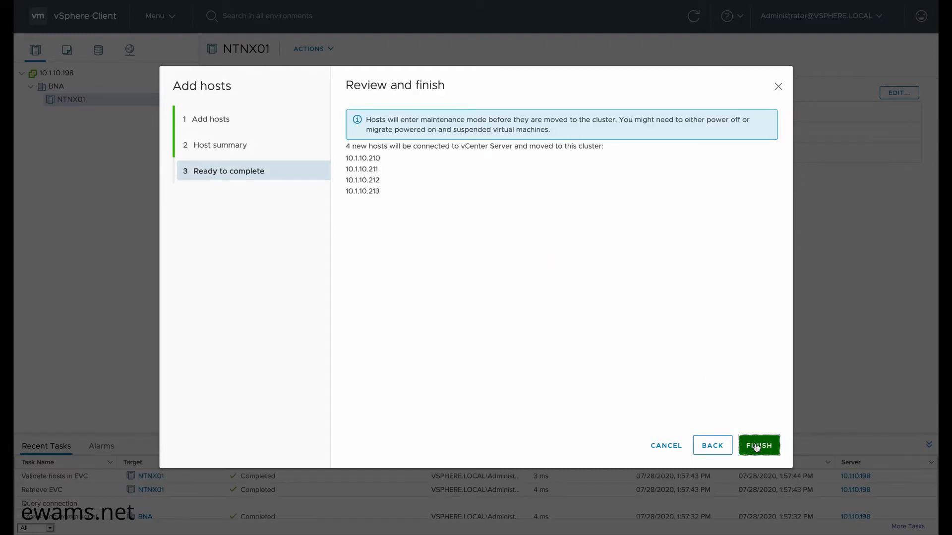
# - Finish the wizard, move hosts 10.1.10.212 and 10.1.10.213 into NTNX01, then select 10.1.10.210
pyautogui.click(757, 447)
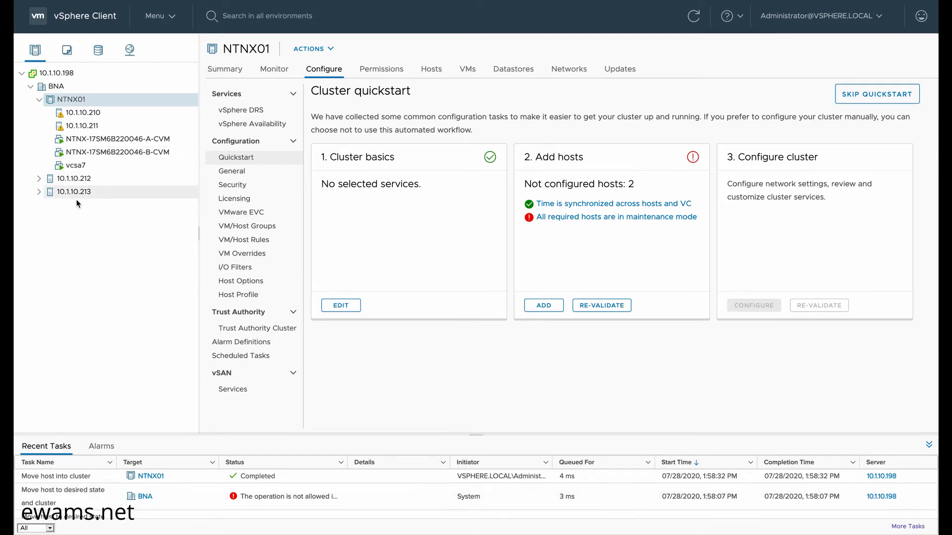
pyautogui.click(69, 183)
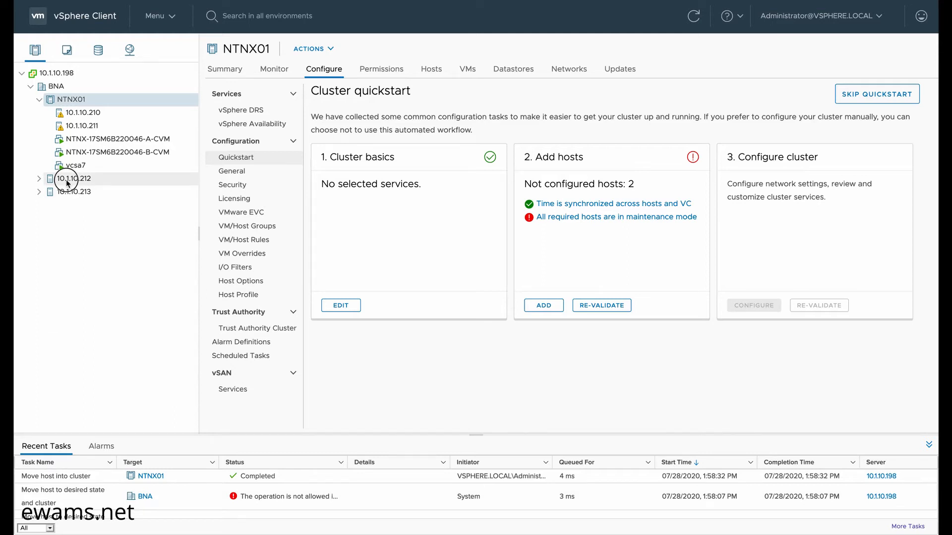
pyautogui.moveTo(69, 182); pyautogui.dragTo(69, 102)
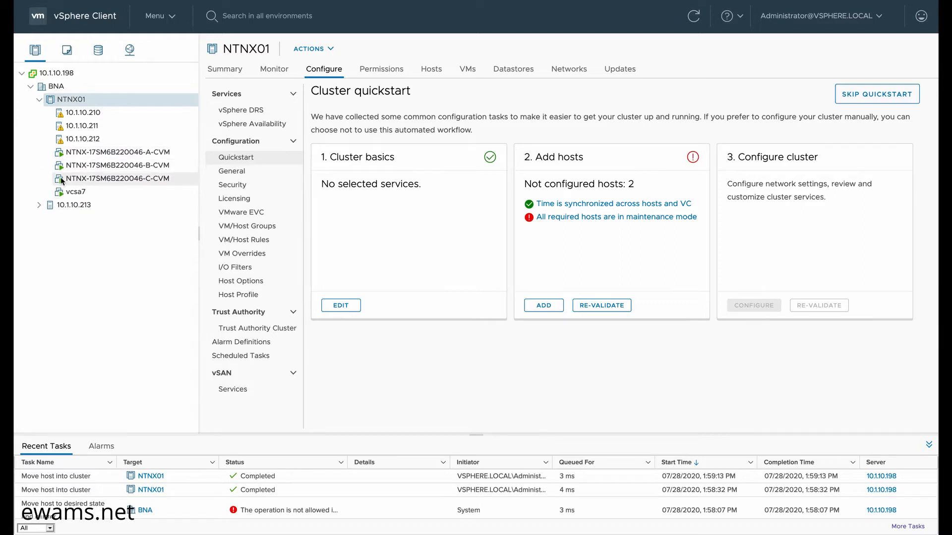
pyautogui.moveTo(59, 205); pyautogui.dragTo(71, 101)
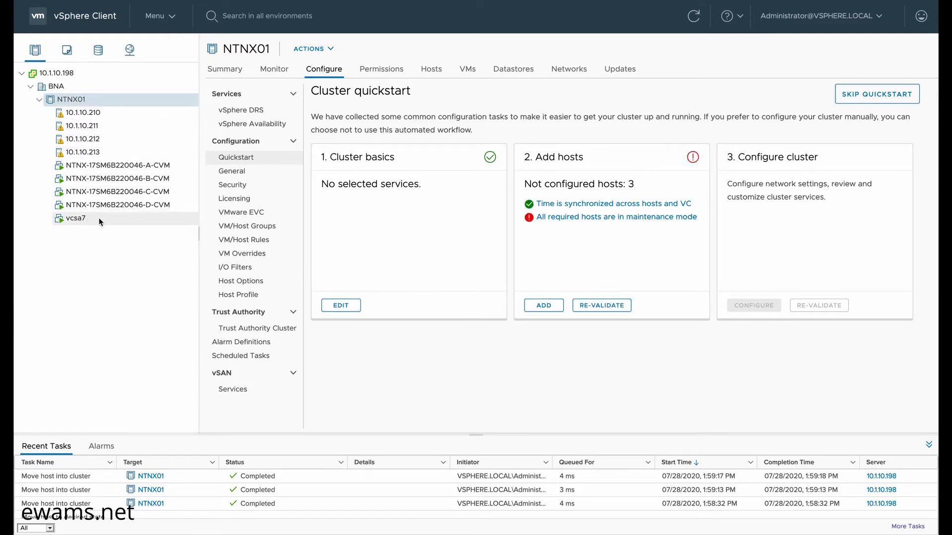
pyautogui.click(83, 115)
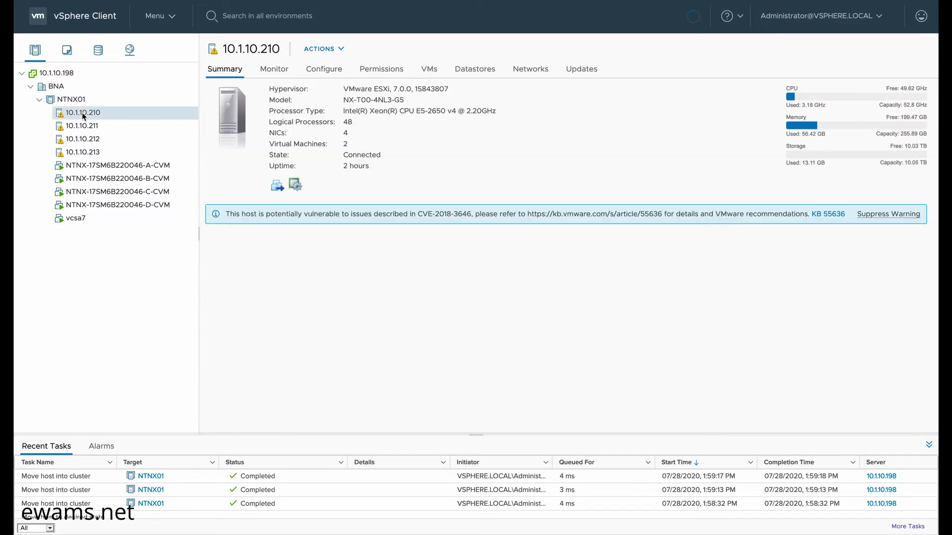
# - Give host 10.1.10.210's Default TCP/IP stack the DNS domain womz.local
pyautogui.click(325, 70)
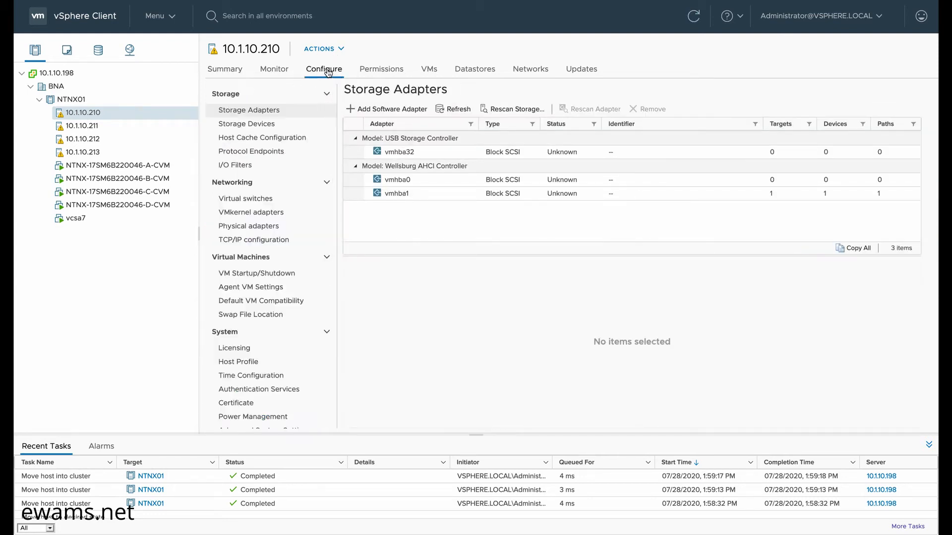
pyautogui.click(240, 241)
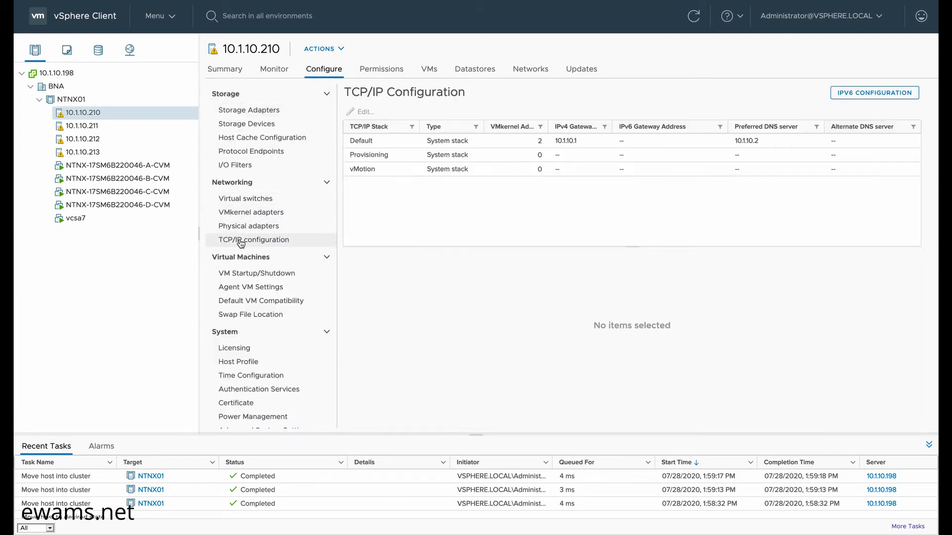
pyautogui.click(383, 144)
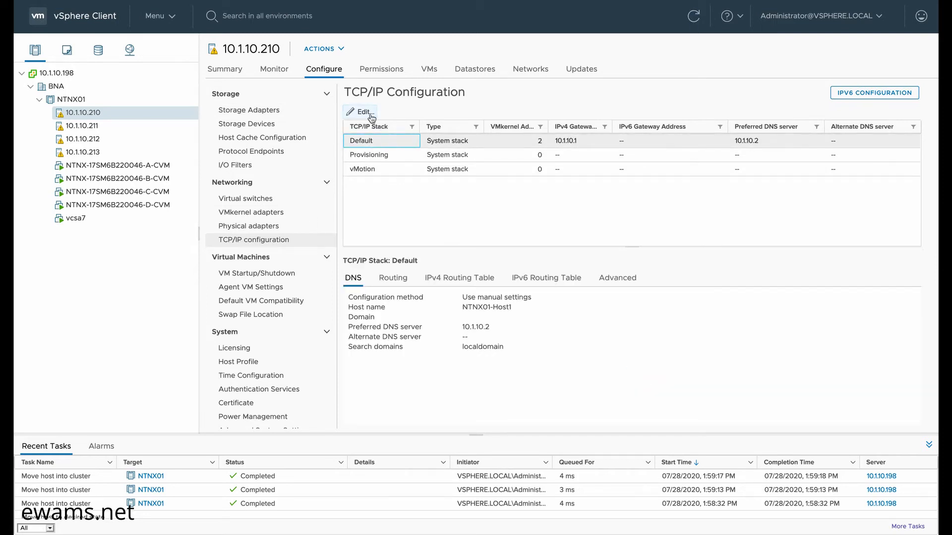
pyautogui.click(360, 113)
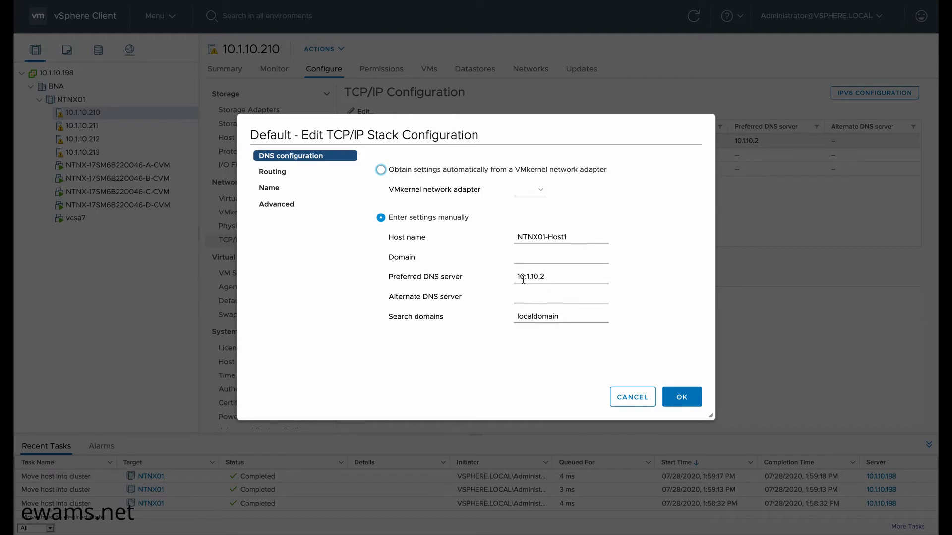
pyautogui.write('womz.local')
pyautogui.click(680, 398)
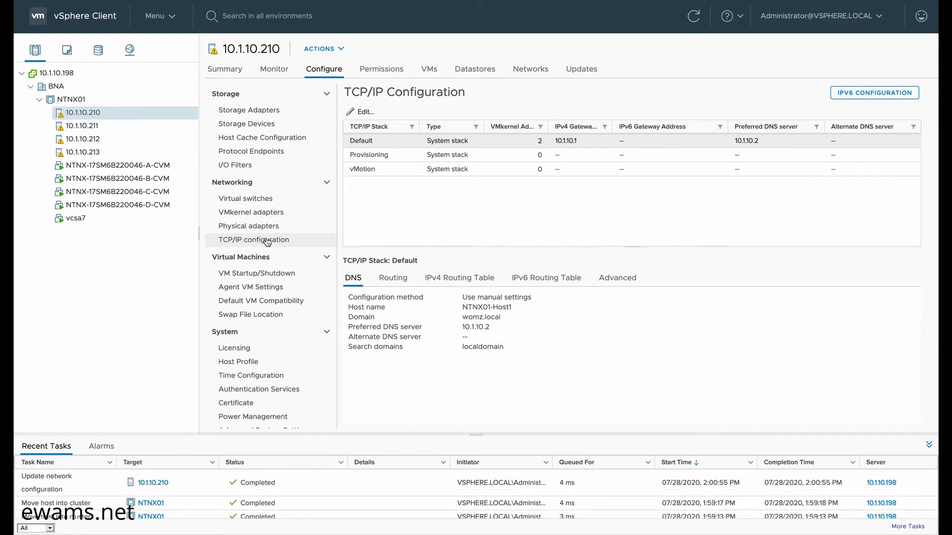
pyautogui.click(323, 72)
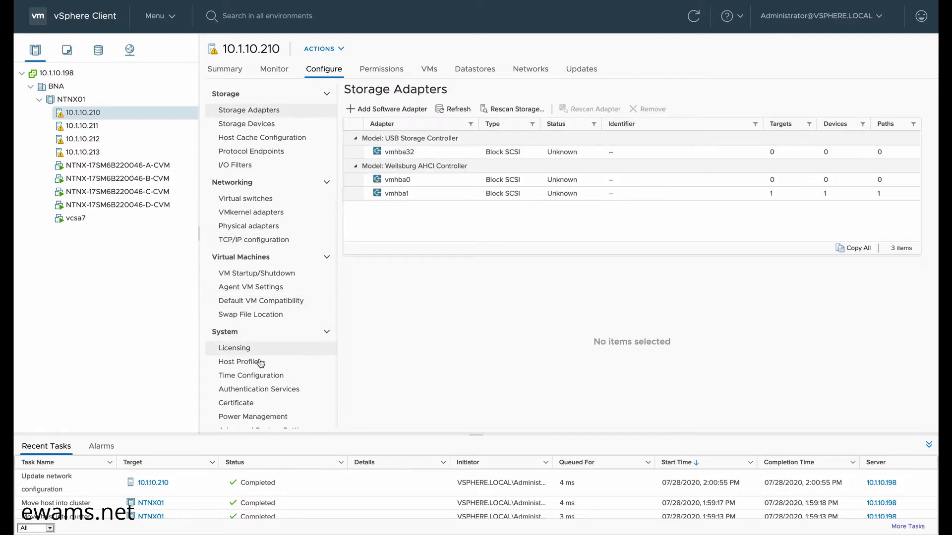
# - Enable NTP on host 10.1.10.210 with server 0.pool.ntp.org, started now and with the host
pyautogui.click(238, 377)
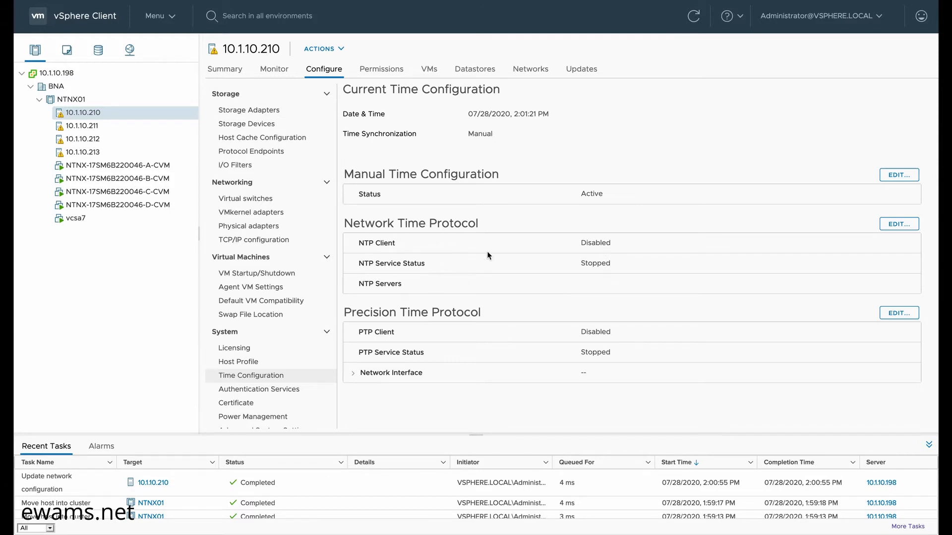
pyautogui.click(898, 224)
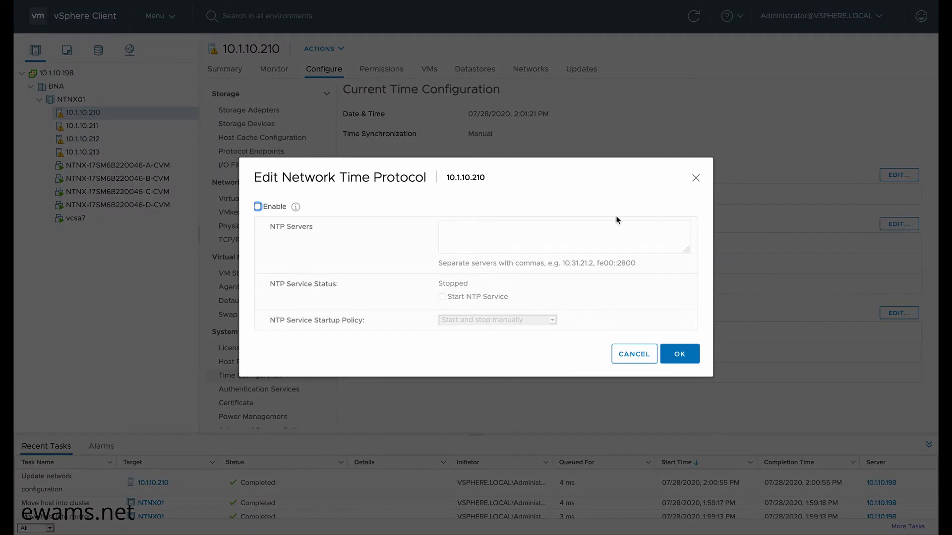
pyautogui.click(258, 206)
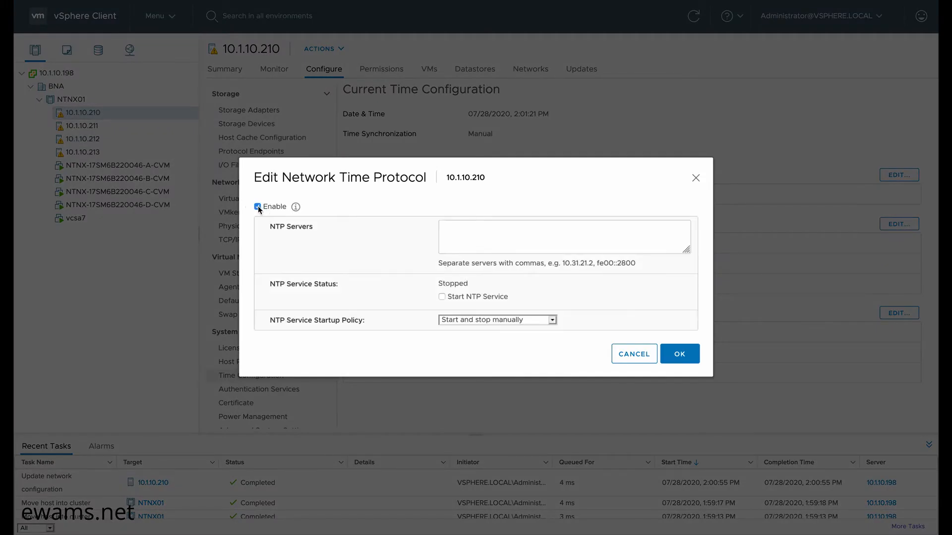
pyautogui.click(483, 238)
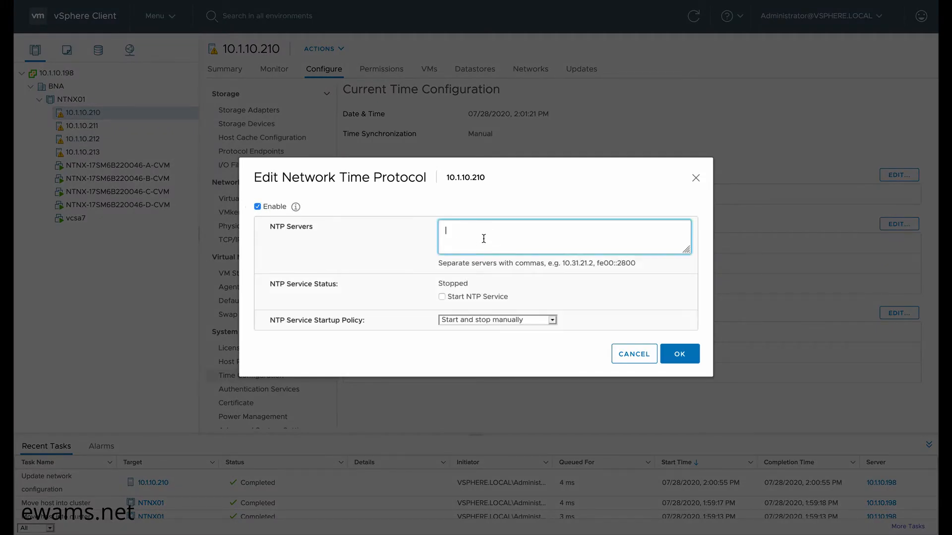
pyautogui.write('0.pool.ntp.org')
pyautogui.click(443, 297)
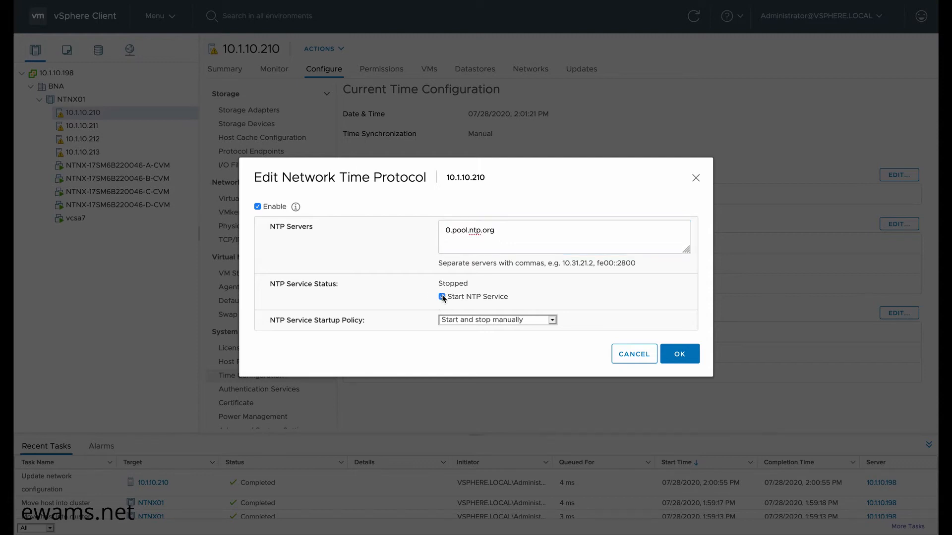
pyautogui.click(504, 322)
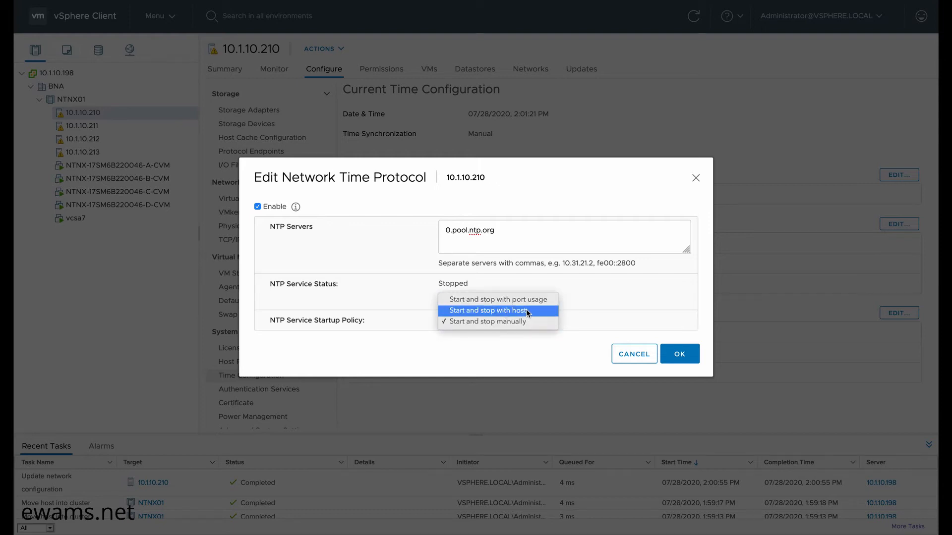
pyautogui.click(527, 311)
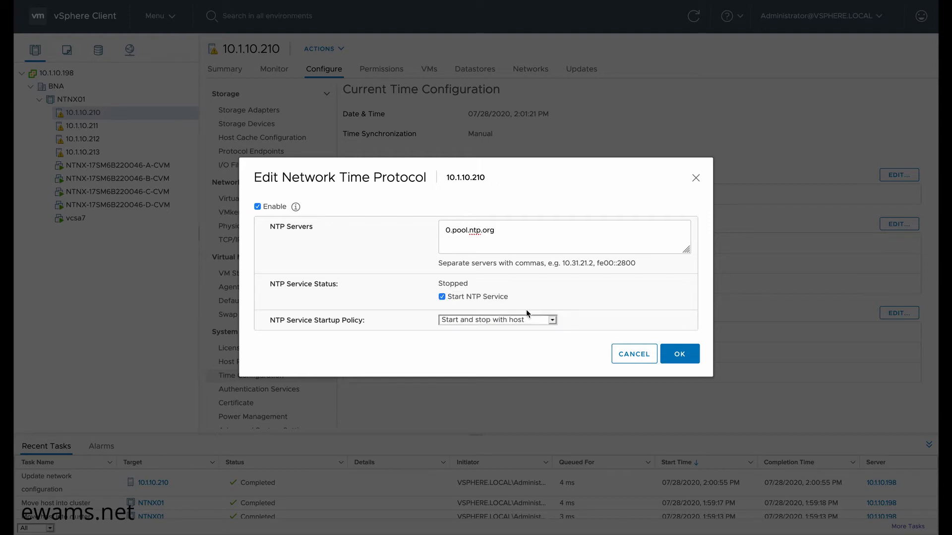
pyautogui.click(680, 355)
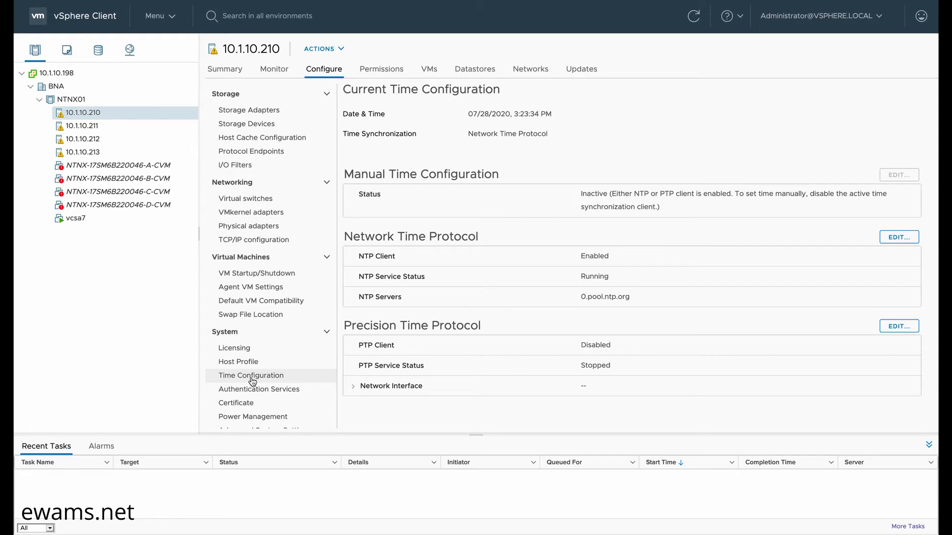
# - Switch vSphere HA on for NTNX01 with Datastore with PDL Disabled and VM Monitoring left disabled
pyautogui.click(71, 100)
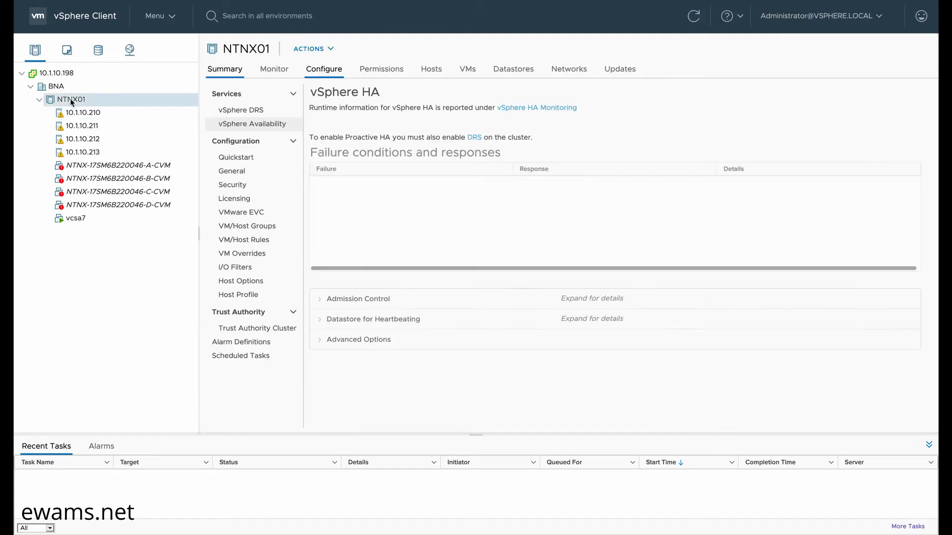
pyautogui.click(329, 69)
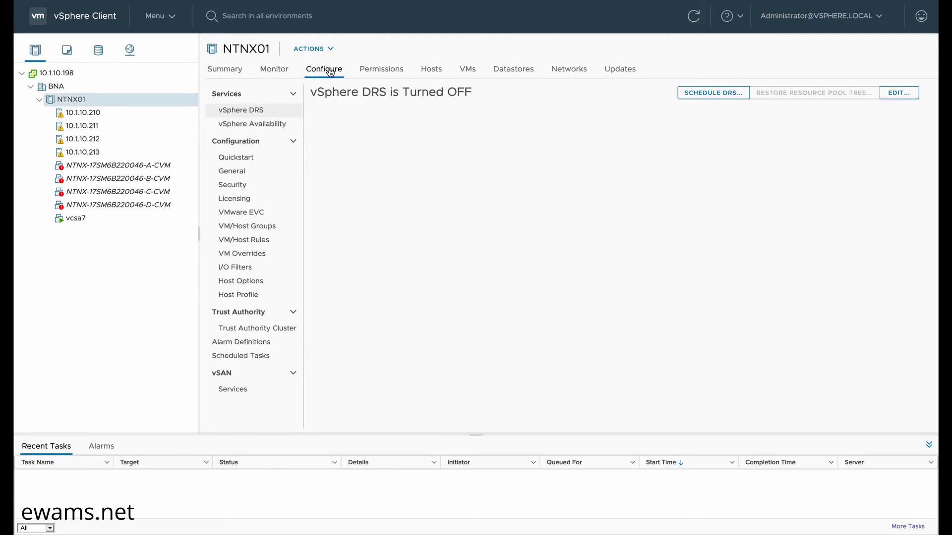
pyautogui.click(243, 128)
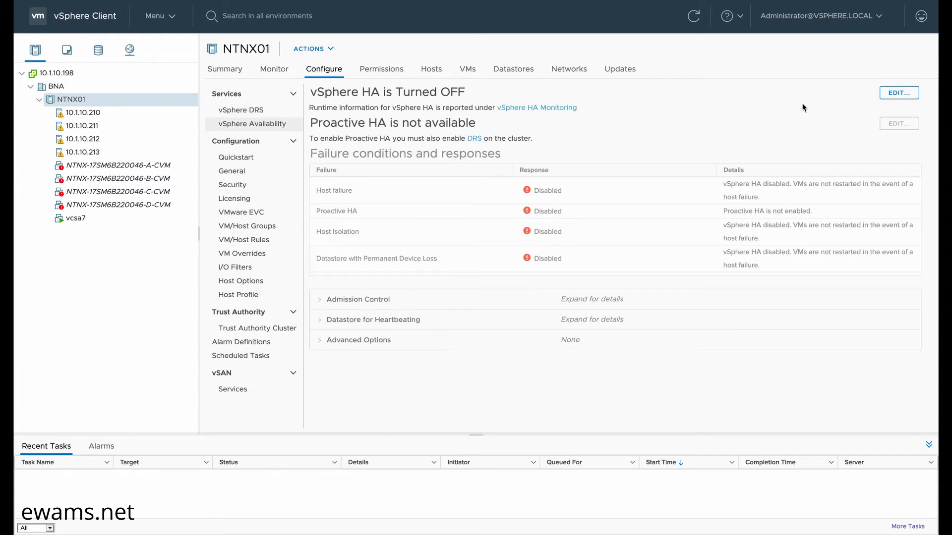
pyautogui.click(895, 94)
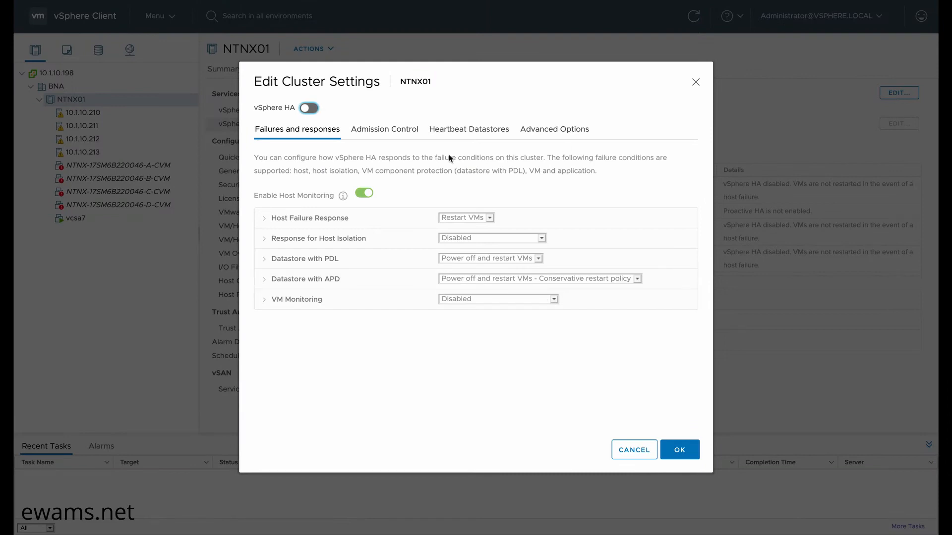
pyautogui.click(309, 108)
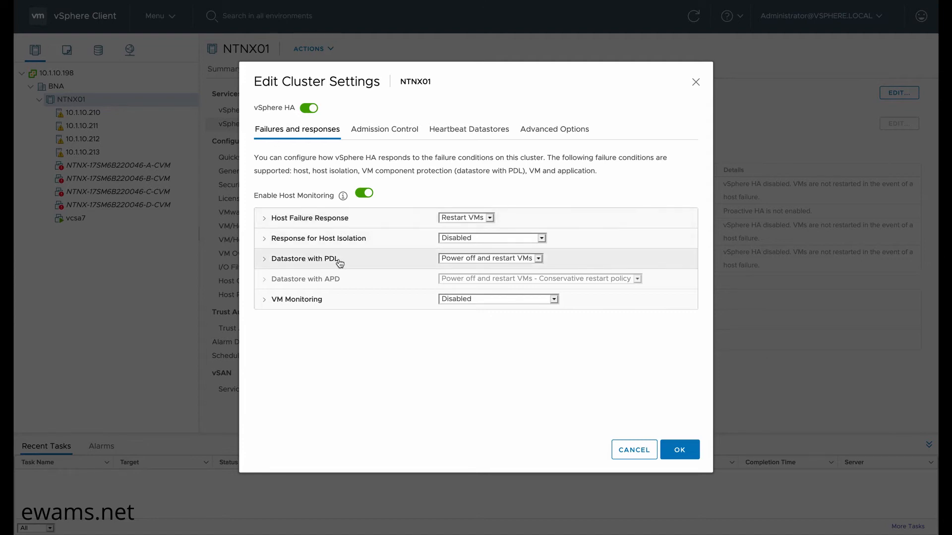
pyautogui.click(444, 259)
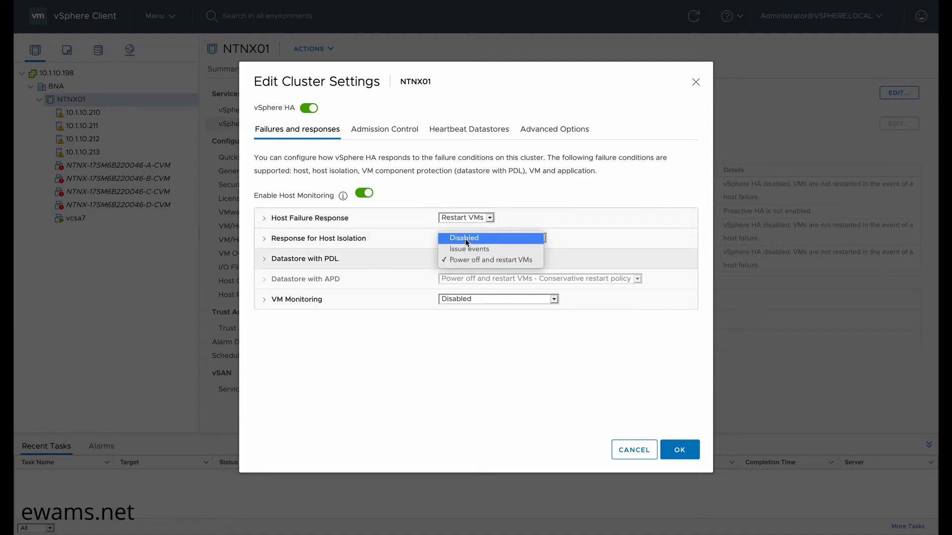
pyautogui.click(465, 239)
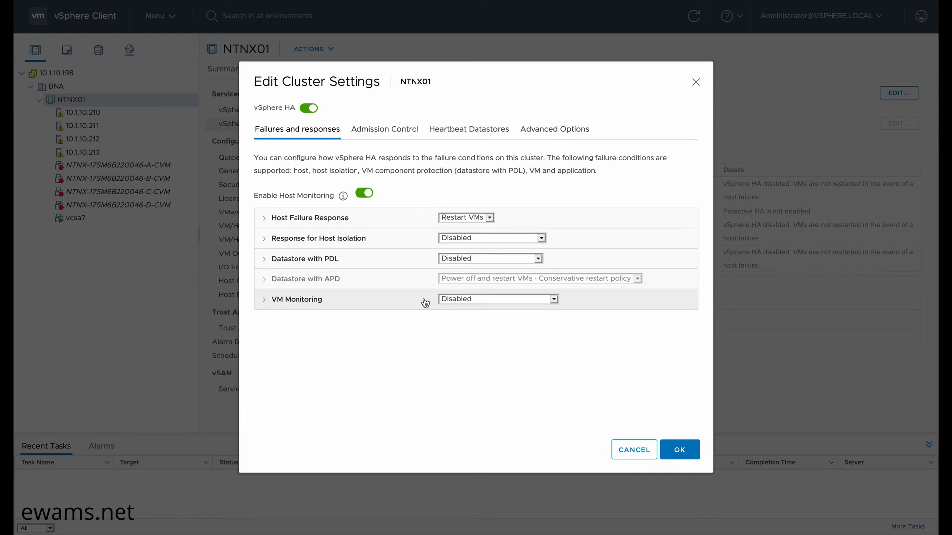
pyautogui.click(454, 300)
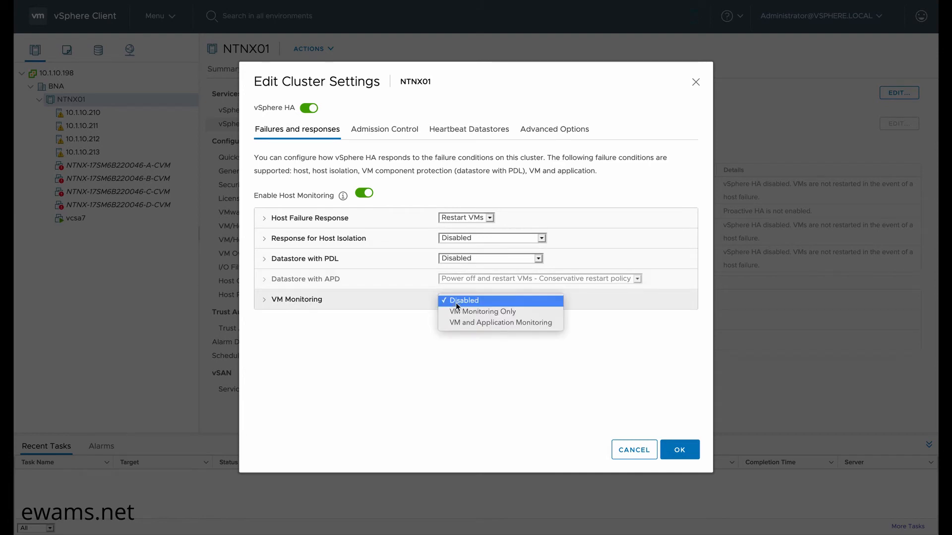
pyautogui.click(454, 301)
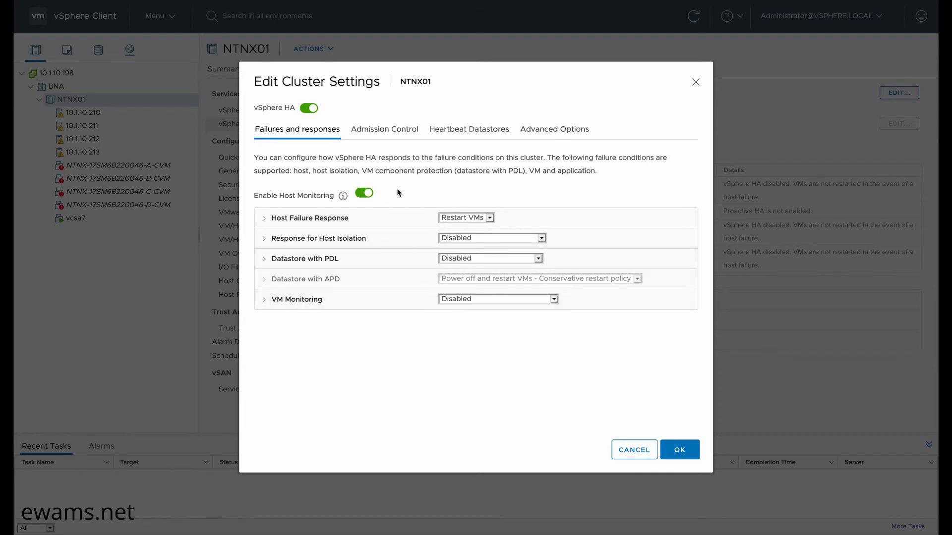
# - Override failover capacity to 25% CPU and 25% memory, and tick heartbeat datastore default-container-91571
pyautogui.click(390, 130)
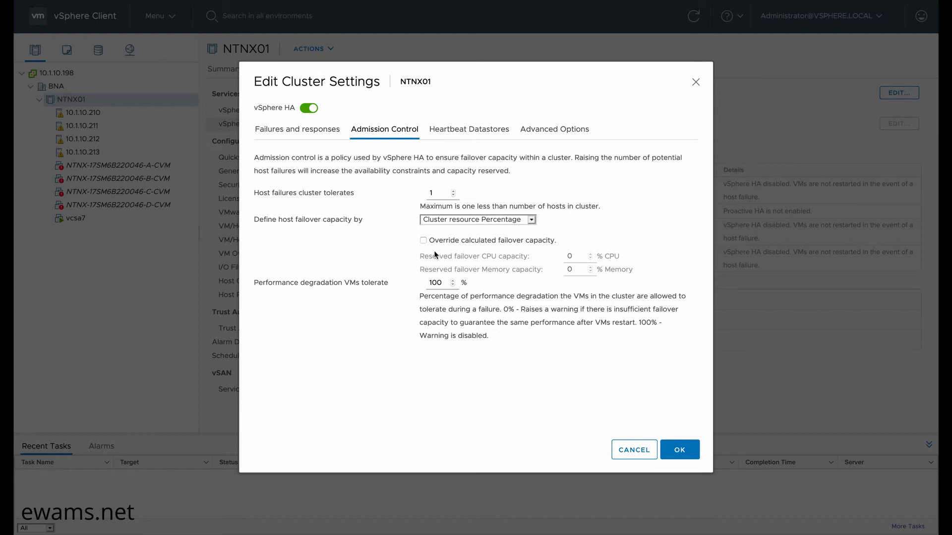
pyautogui.click(424, 240)
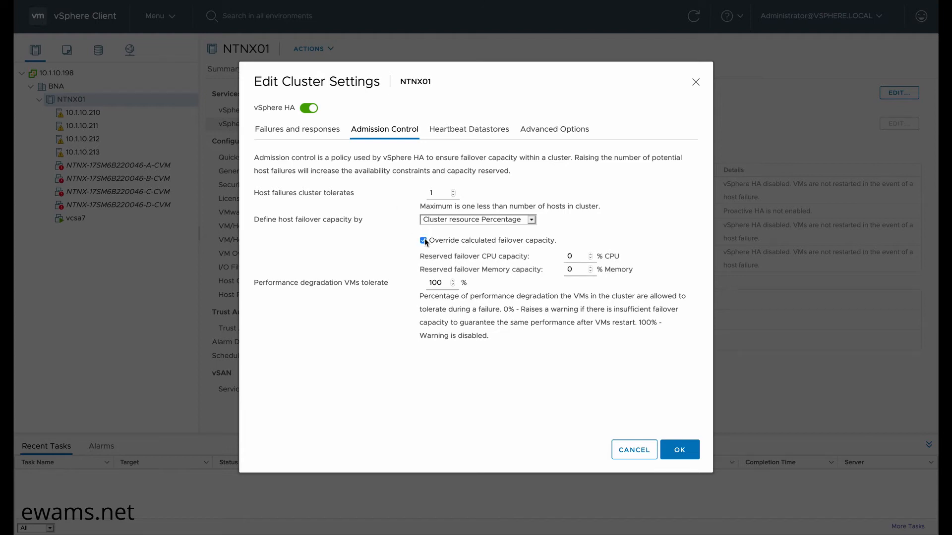
pyautogui.doubleClick(569, 255)
pyautogui.write('25')
pyautogui.doubleClick(574, 271)
pyautogui.write('25')
pyautogui.click(450, 131)
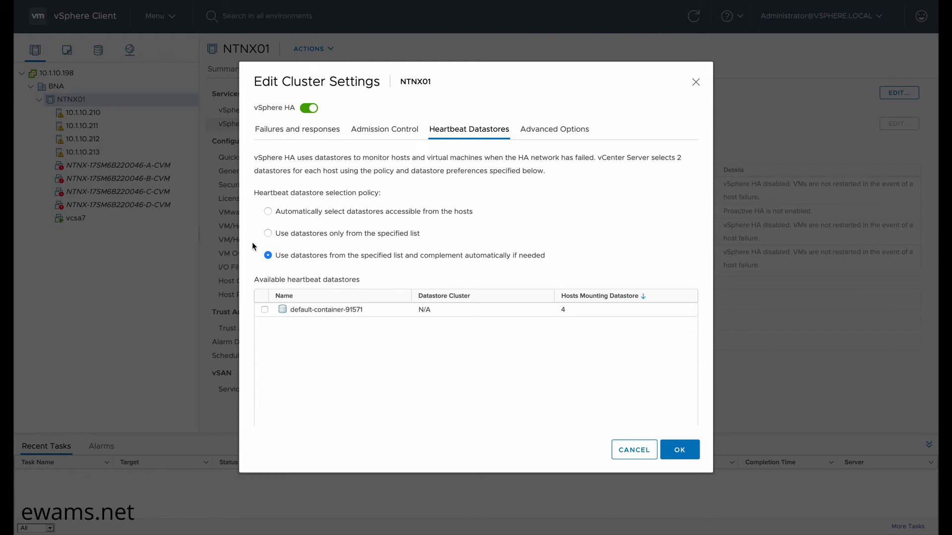
pyautogui.click(265, 309)
# - Add advanced option das.ignoreInsufficientHbDatastore = True and save NTNX01's HA settings
pyautogui.click(542, 135)
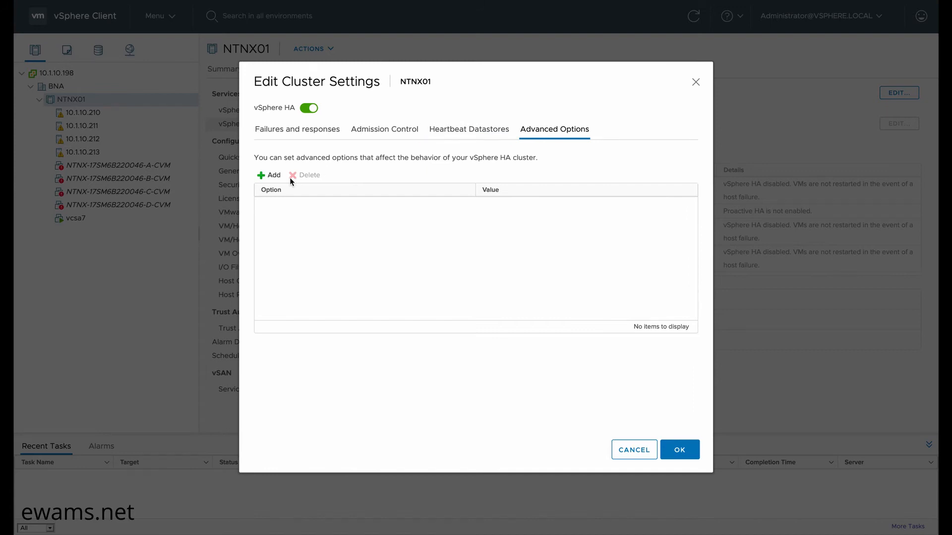
pyautogui.click(270, 175)
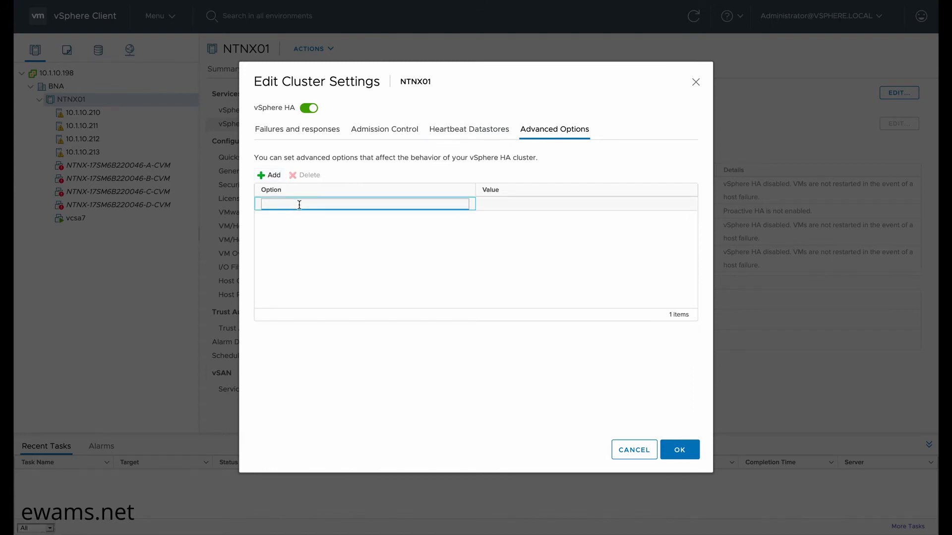
pyautogui.write('das.ignoreInsufficientHbDatastore')
pyautogui.click(501, 203)
pyautogui.write('True')
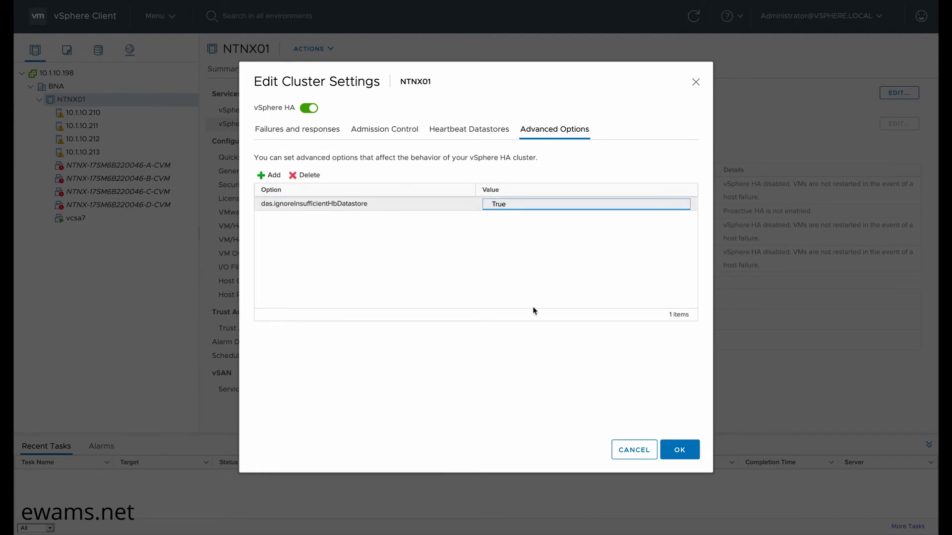
pyautogui.click(522, 358)
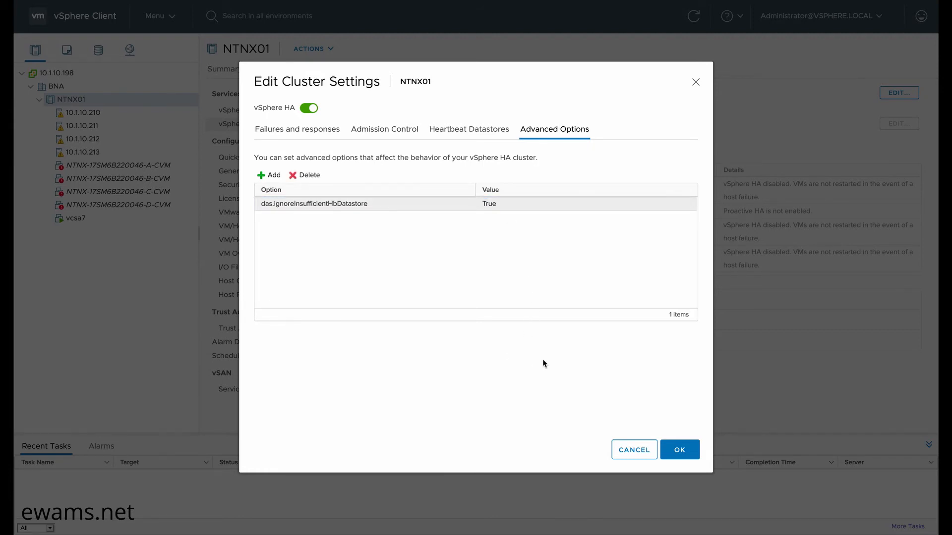
pyautogui.click(675, 448)
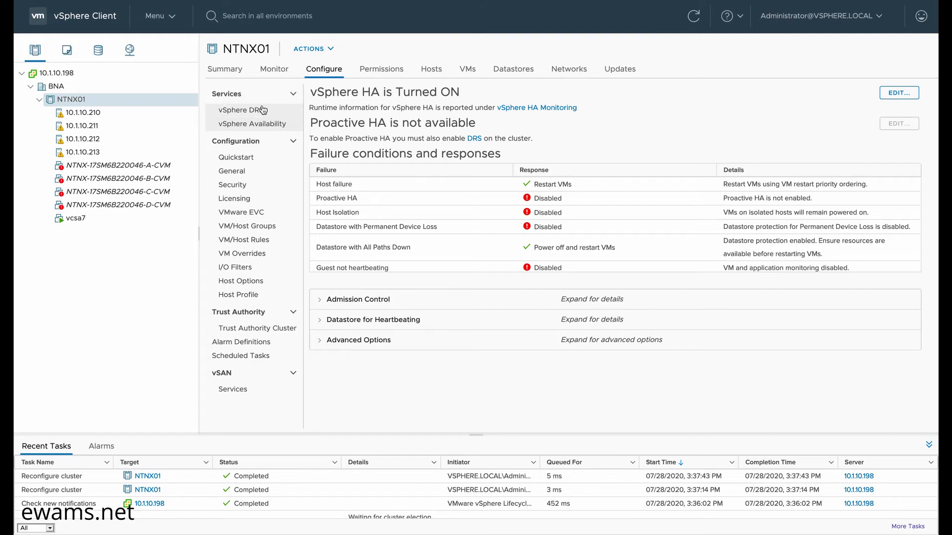
# - Switch on vSphere DRS for cluster NTNX01 at the Fully Automated level
pyautogui.click(247, 111)
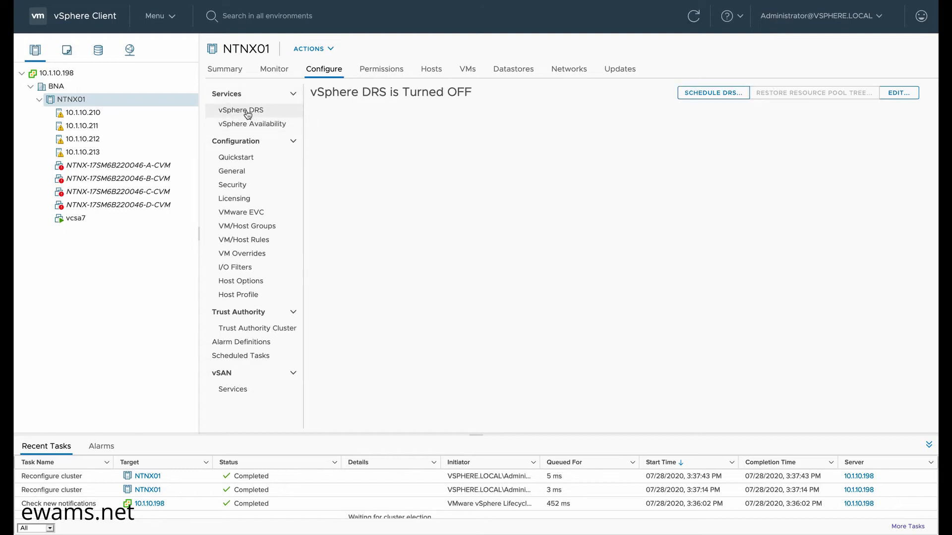
pyautogui.click(895, 95)
pyautogui.click(314, 159)
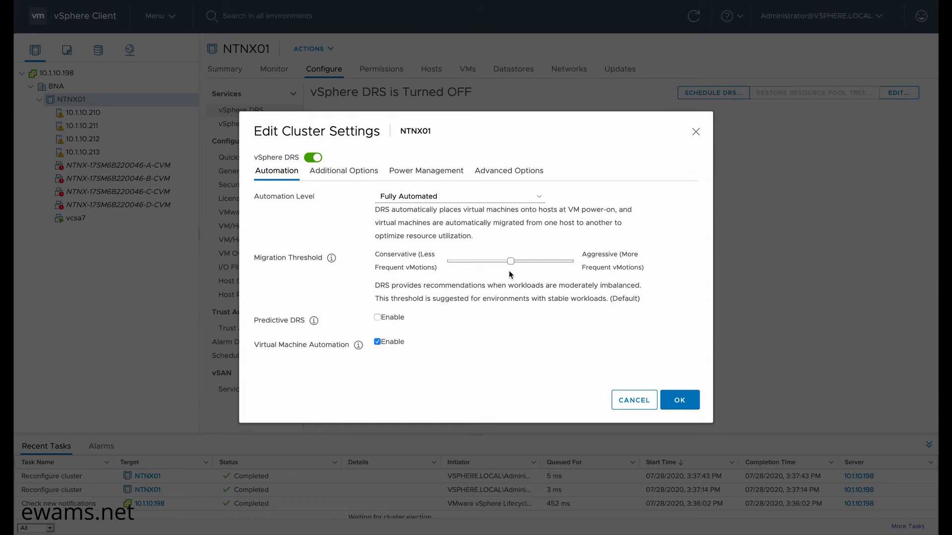
pyautogui.click(678, 403)
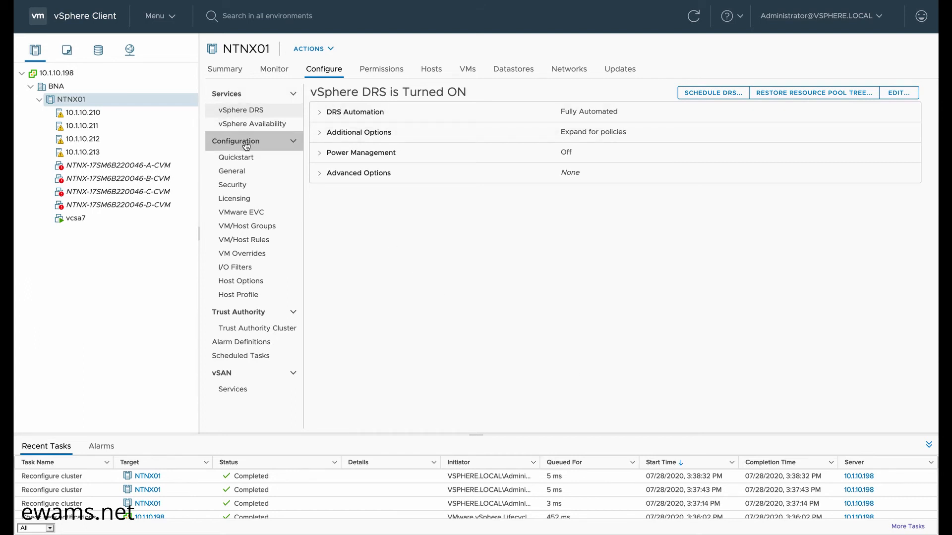
# - Start a new VM override for the four CVMs, leaving vcsa7 out
pyautogui.click(247, 258)
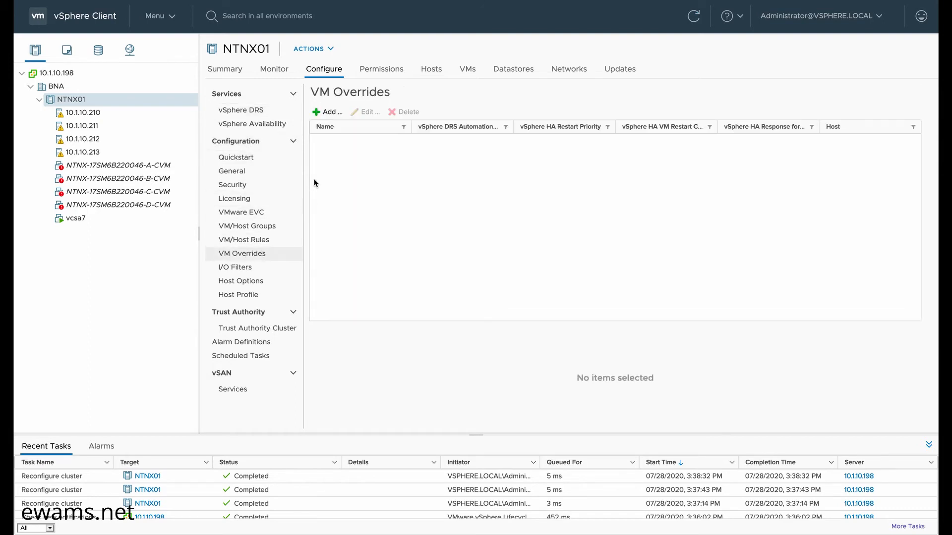
pyautogui.click(324, 113)
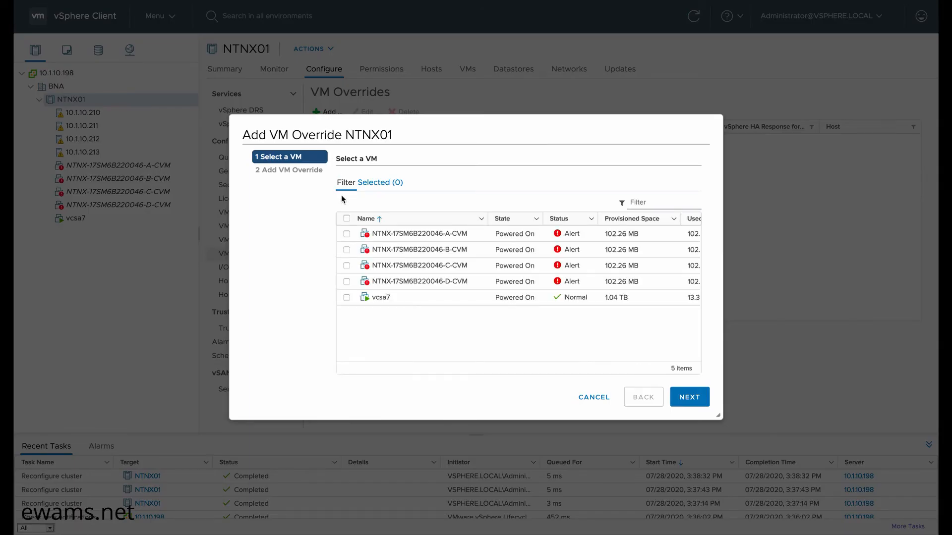
pyautogui.click(347, 218)
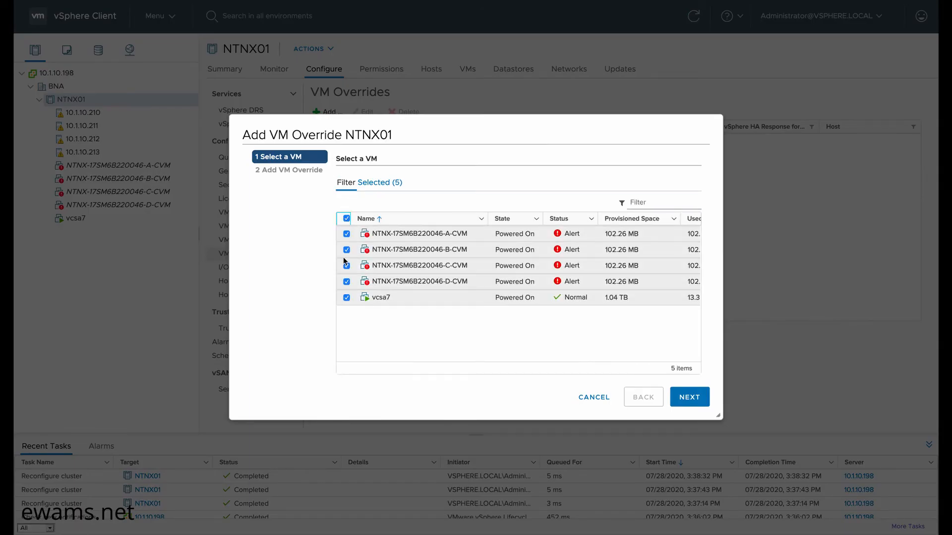
pyautogui.click(347, 298)
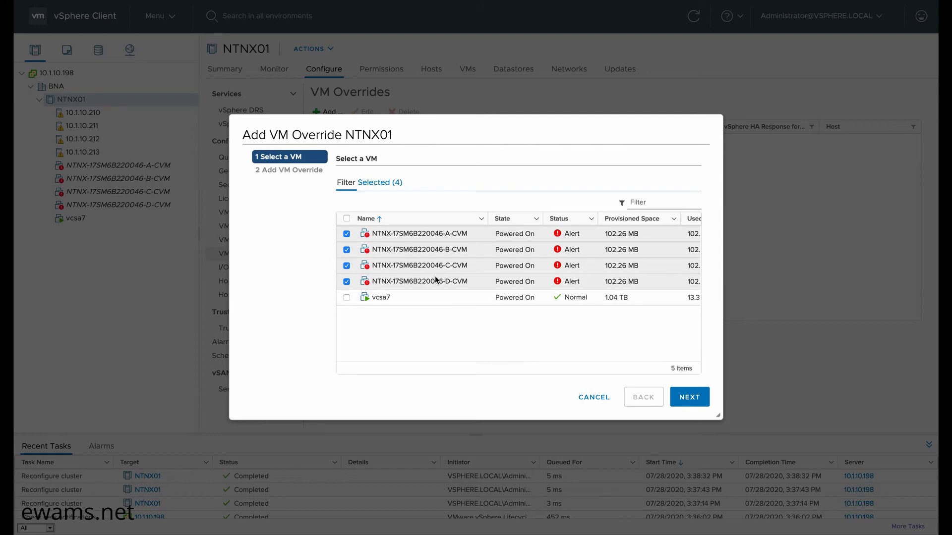
pyautogui.click(687, 399)
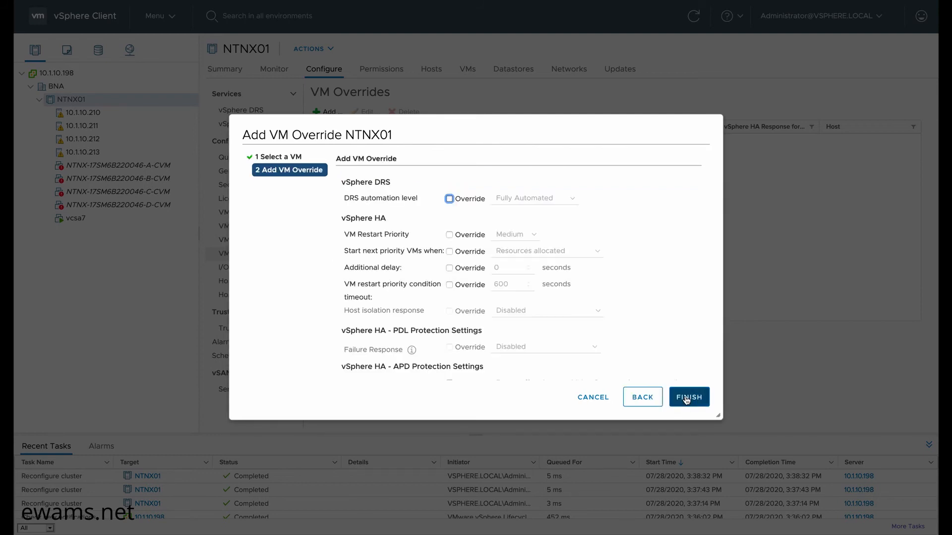
# - Set DRS automation, VM restart priority and VM Monitoring to Disabled, and save the overrides
pyautogui.click(449, 198)
pyautogui.click(521, 200)
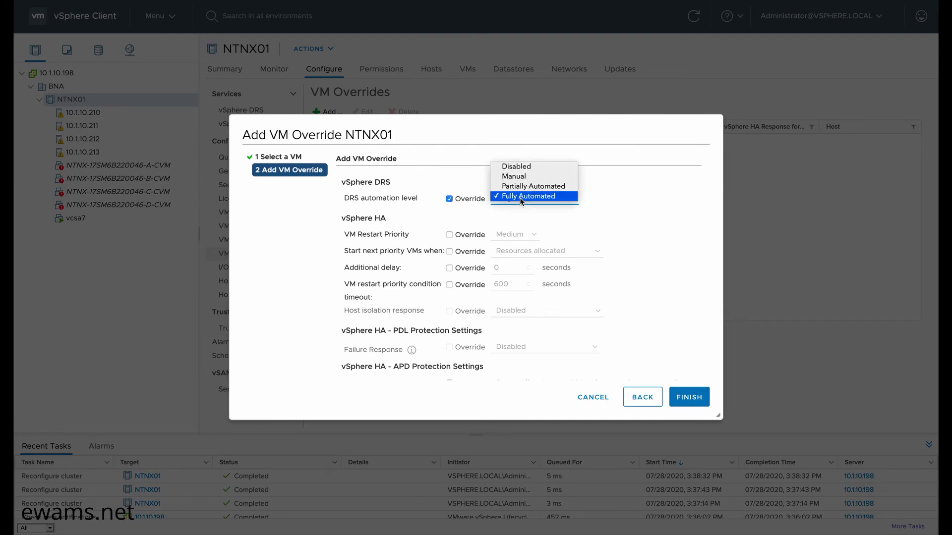
pyautogui.click(516, 168)
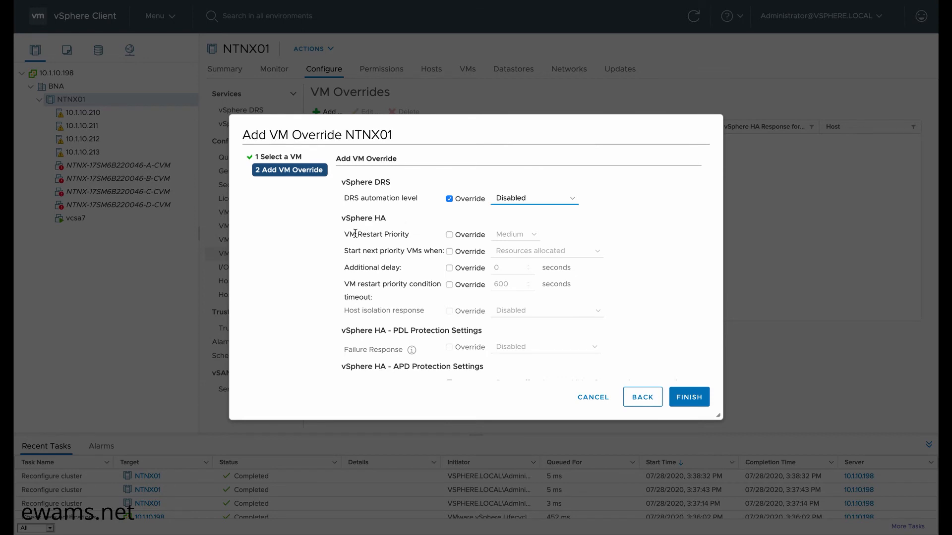
pyautogui.click(449, 234)
pyautogui.click(516, 235)
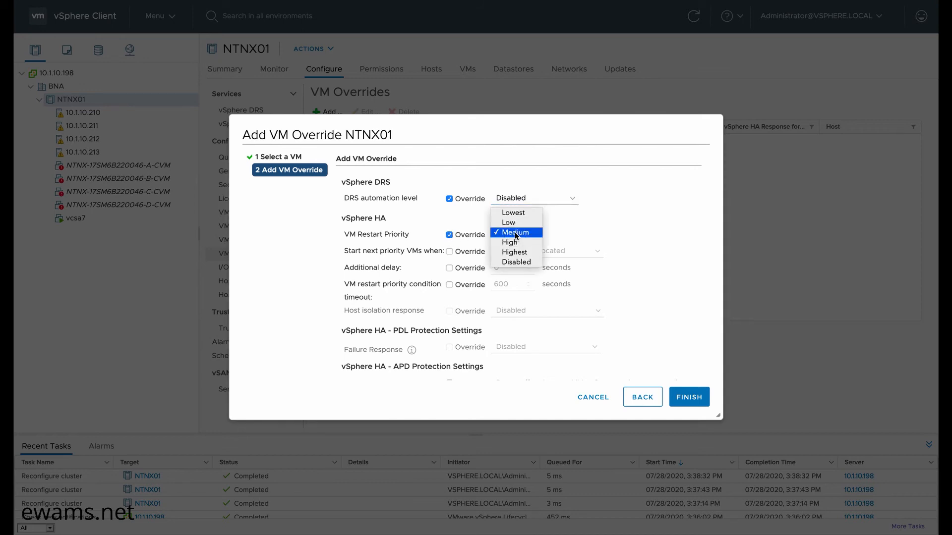
pyautogui.click(516, 262)
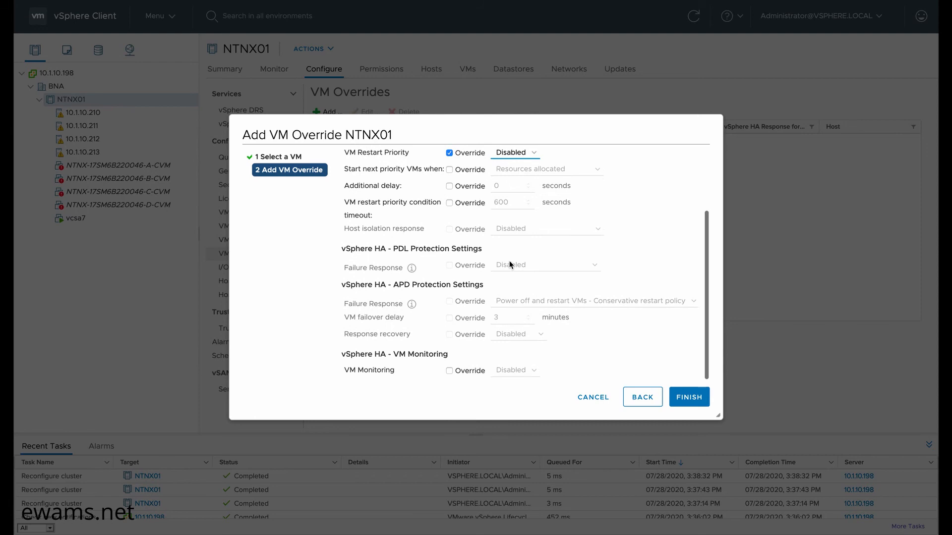
pyautogui.click(449, 371)
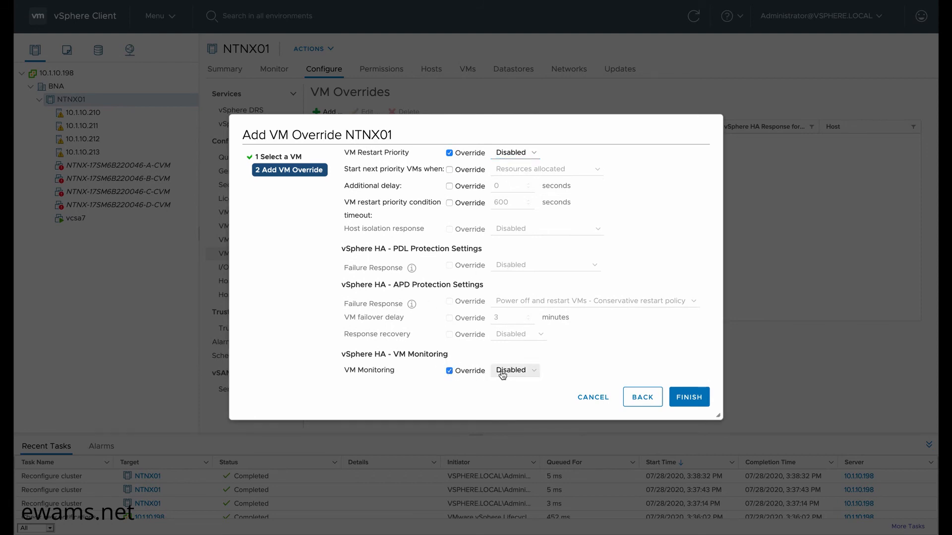
pyautogui.click(516, 372)
pyautogui.click(516, 373)
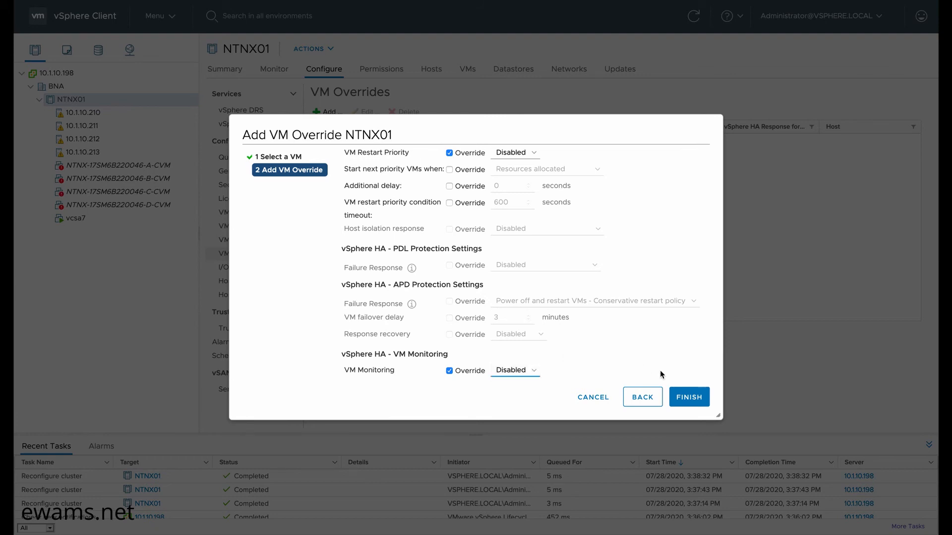
pyautogui.click(683, 398)
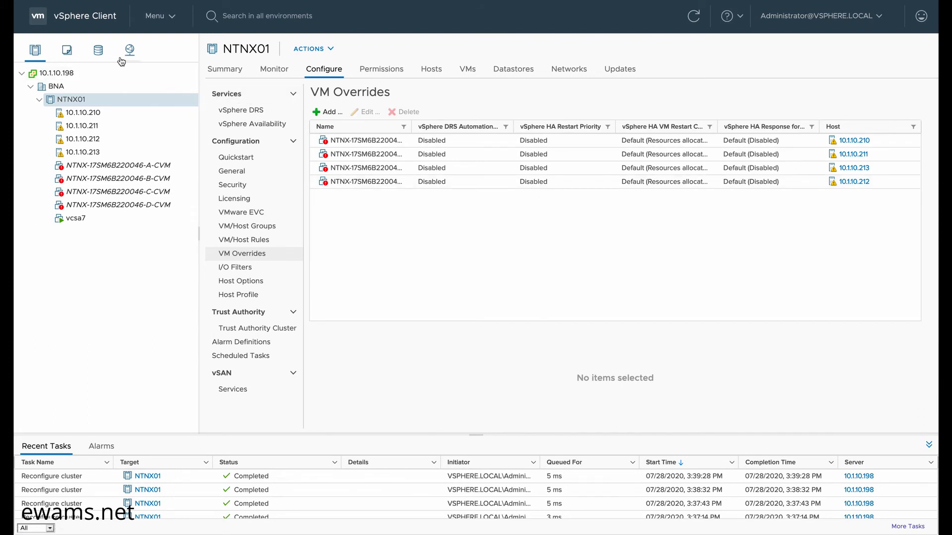
# - Disable Storage I/O Control on datastore default-container-91571 in the Storage view
pyautogui.click(98, 58)
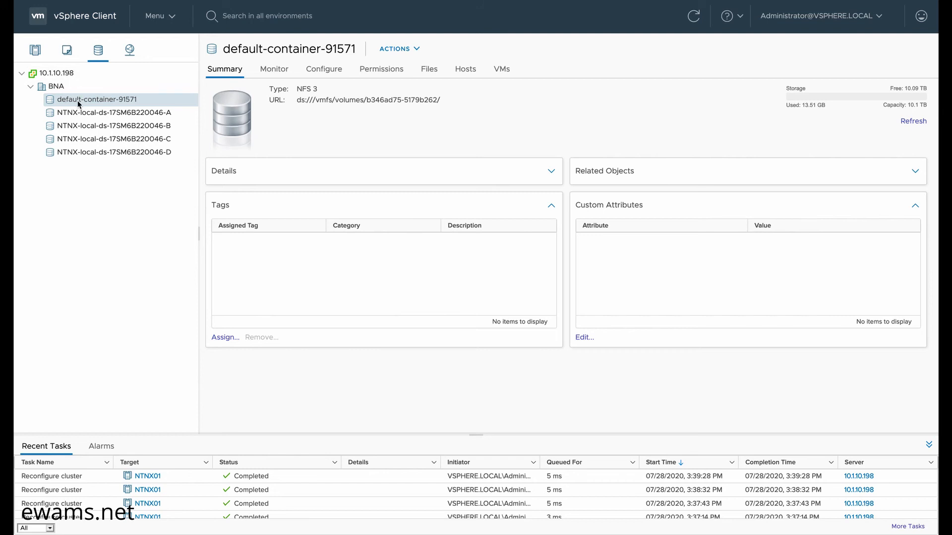
pyautogui.click(323, 73)
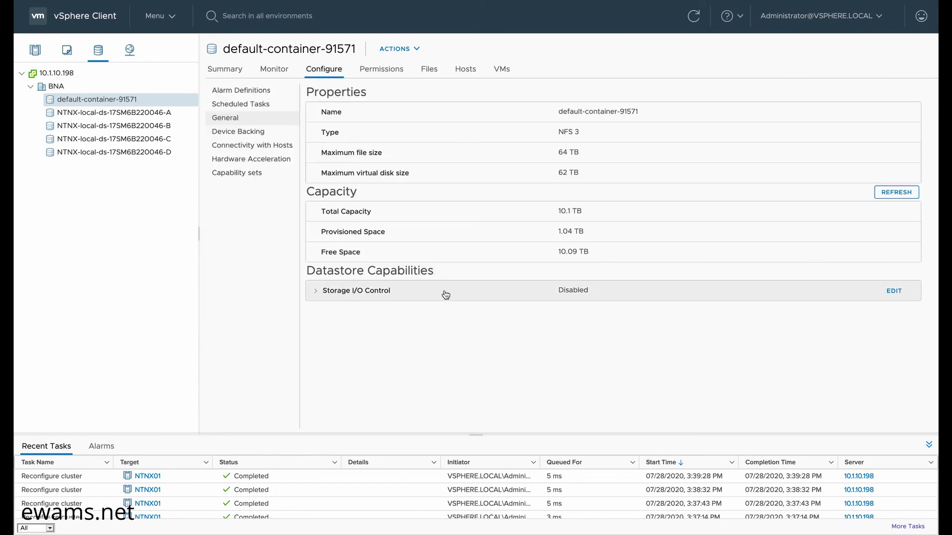
pyautogui.click(894, 291)
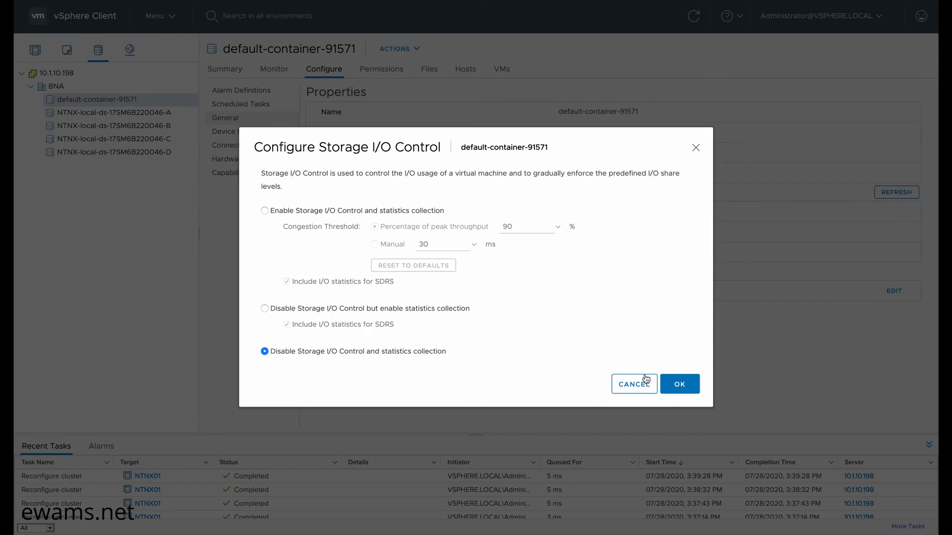
pyautogui.click(680, 384)
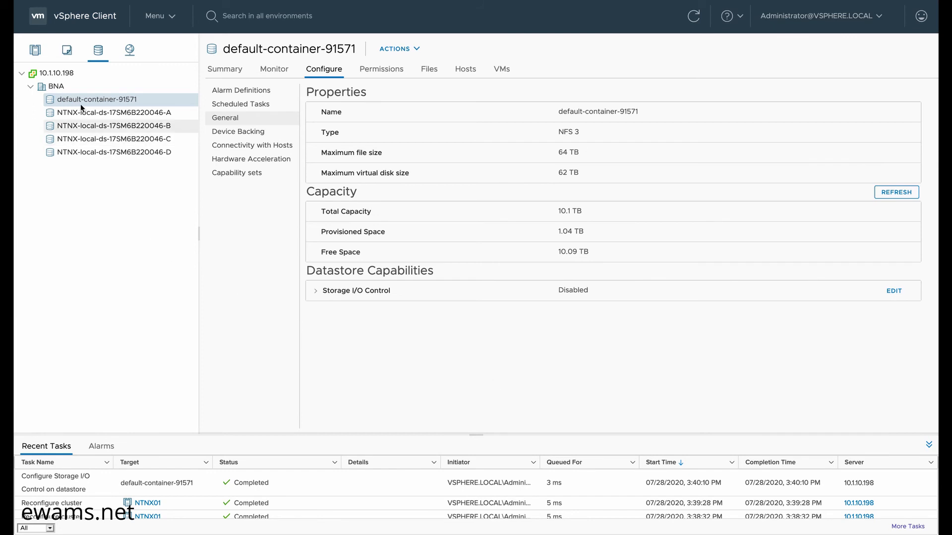
pyautogui.click(58, 87)
# - Create a storage folder named 'Nutanix Storage' under the BNA datacenter
pyautogui.rightClick(60, 87)
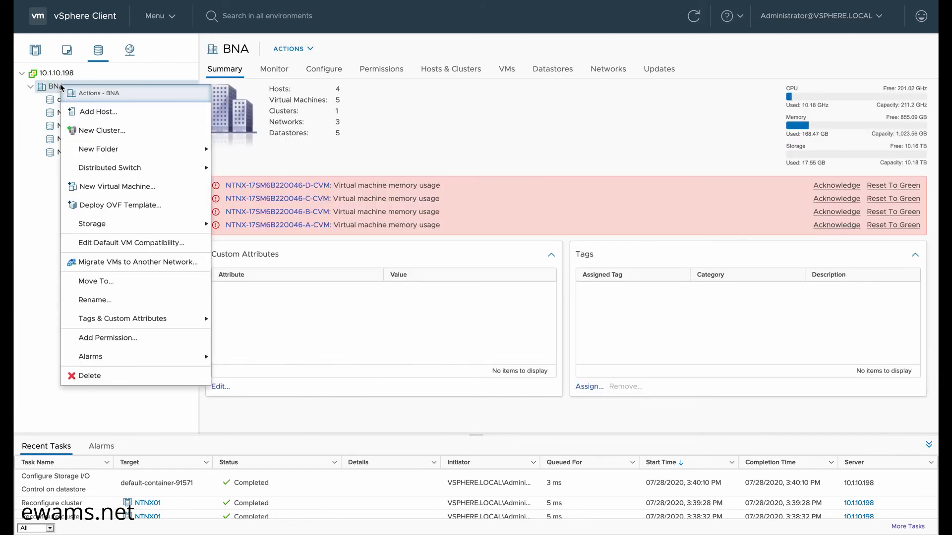
pyautogui.moveTo(123, 172)
pyautogui.moveTo(109, 150)
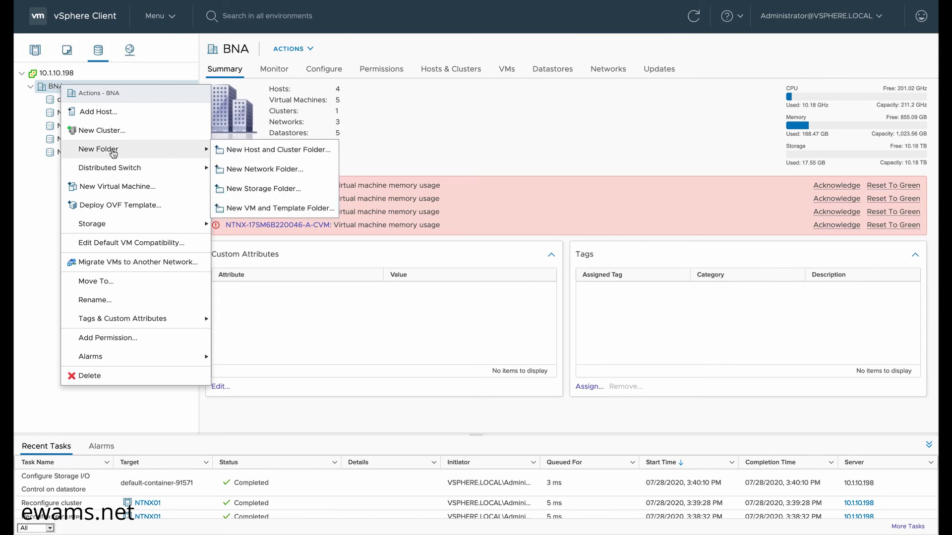
pyautogui.click(238, 189)
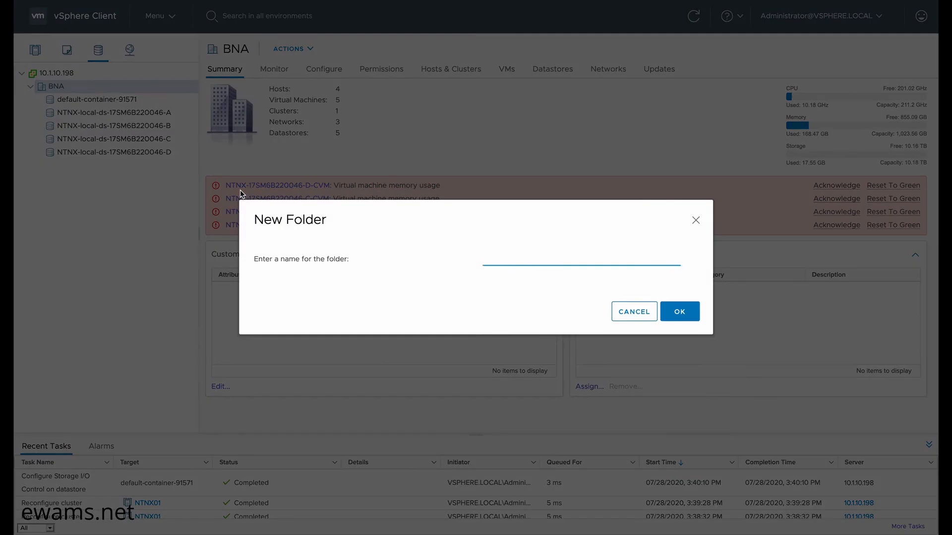
pyautogui.write('Nutanix Storage')
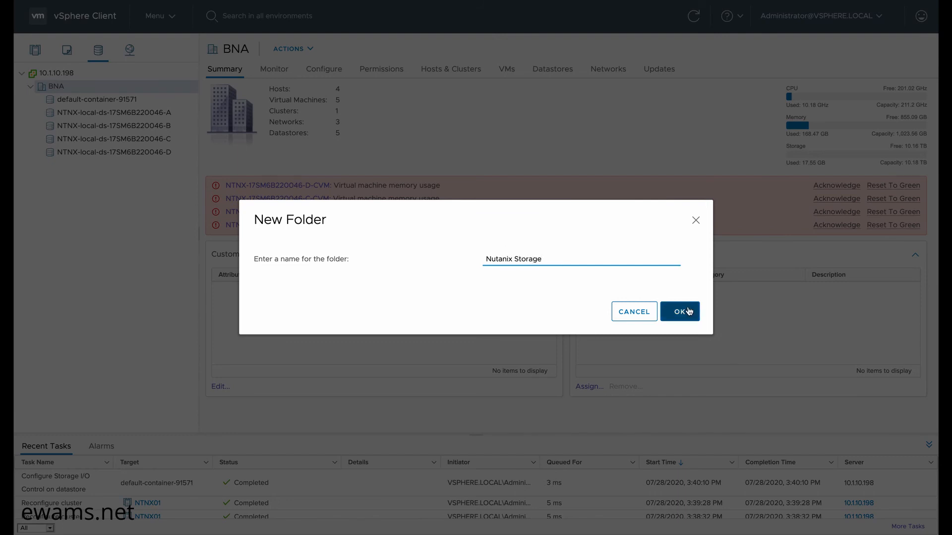
pyautogui.click(682, 312)
# - Create a second storage folder named 'Local Storage' under BNA
pyautogui.rightClick(61, 88)
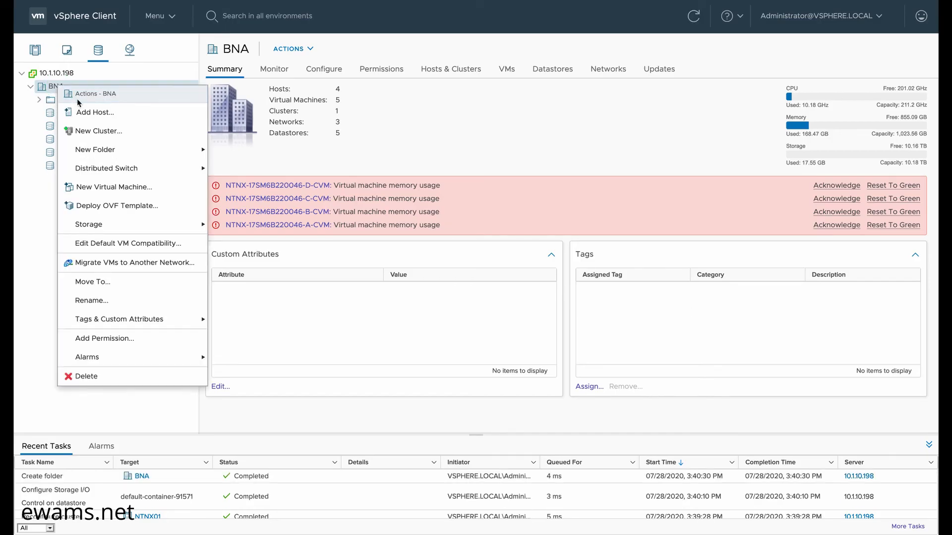
pyautogui.moveTo(166, 149)
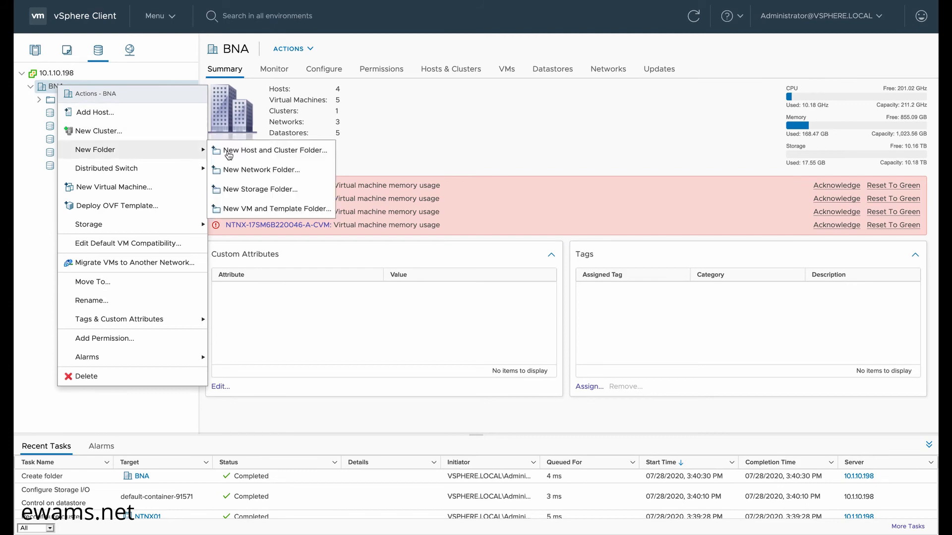
pyautogui.click(244, 190)
pyautogui.write('Local S')
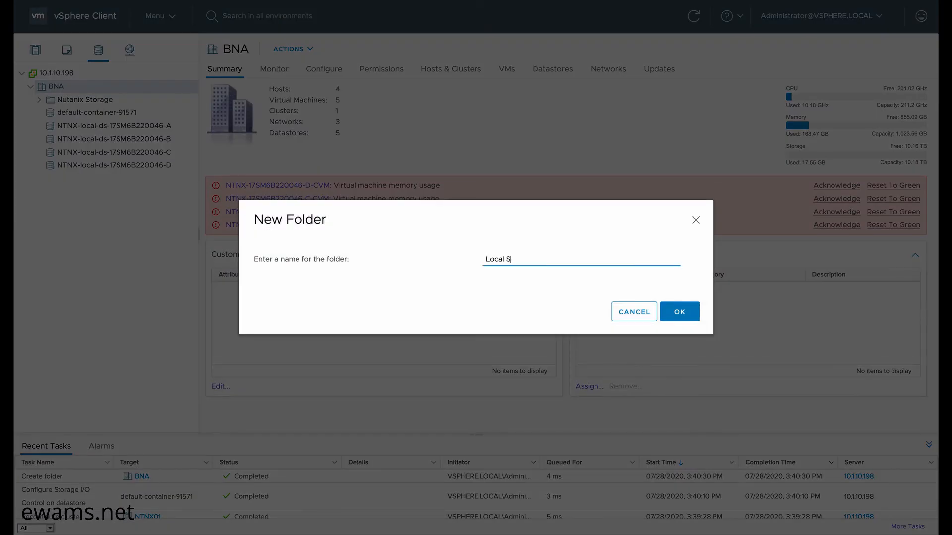
pyautogui.write('torage')
pyautogui.click(676, 309)
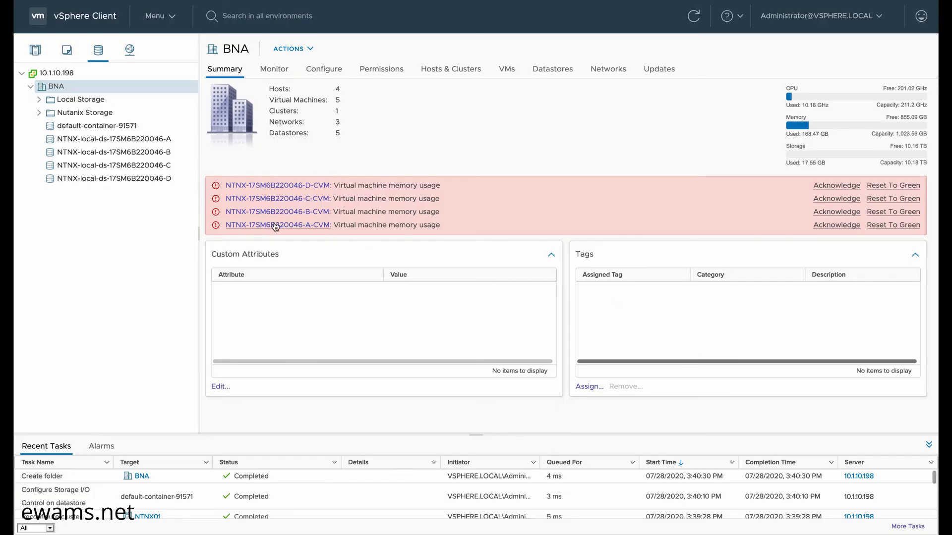
pyautogui.click(101, 139)
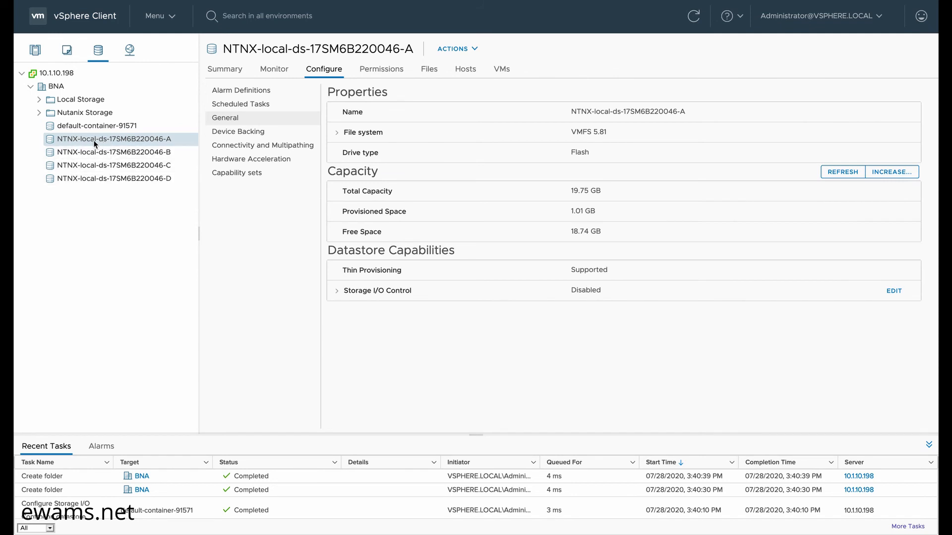
# - Drag the NTNX-local datastores into Local Storage and default-container-91571 into Nutanix Storage
pyautogui.moveTo(94, 140); pyautogui.dragTo(81, 102)
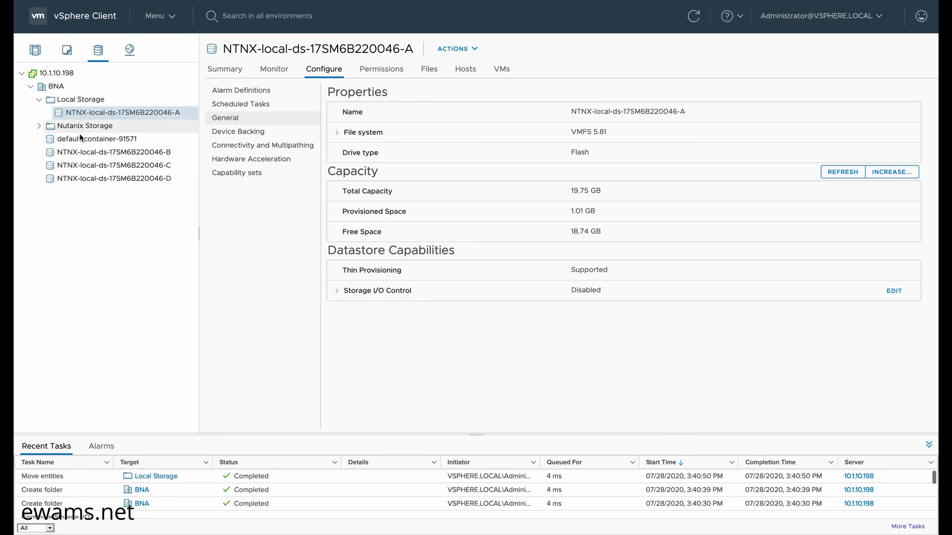
pyautogui.moveTo(79, 155); pyautogui.dragTo(73, 103)
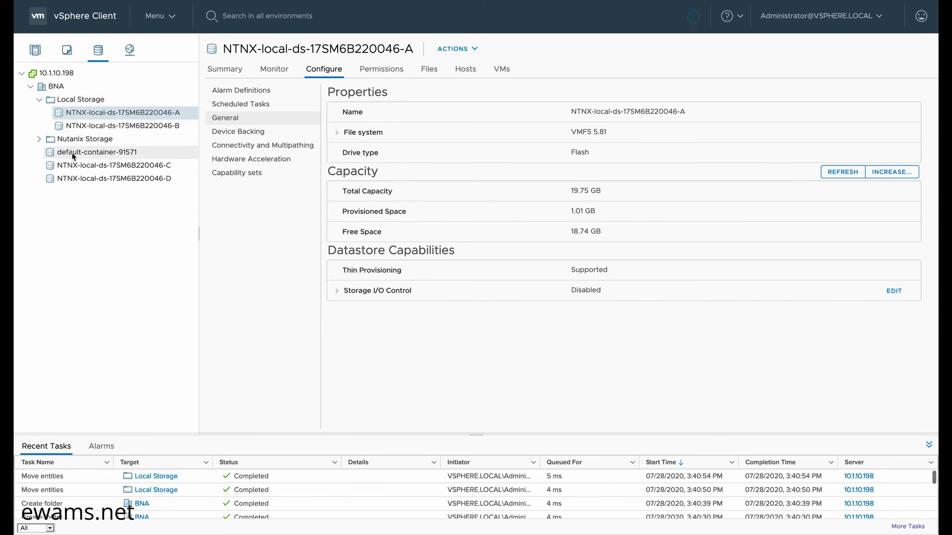
pyautogui.moveTo(71, 168); pyautogui.dragTo(77, 102)
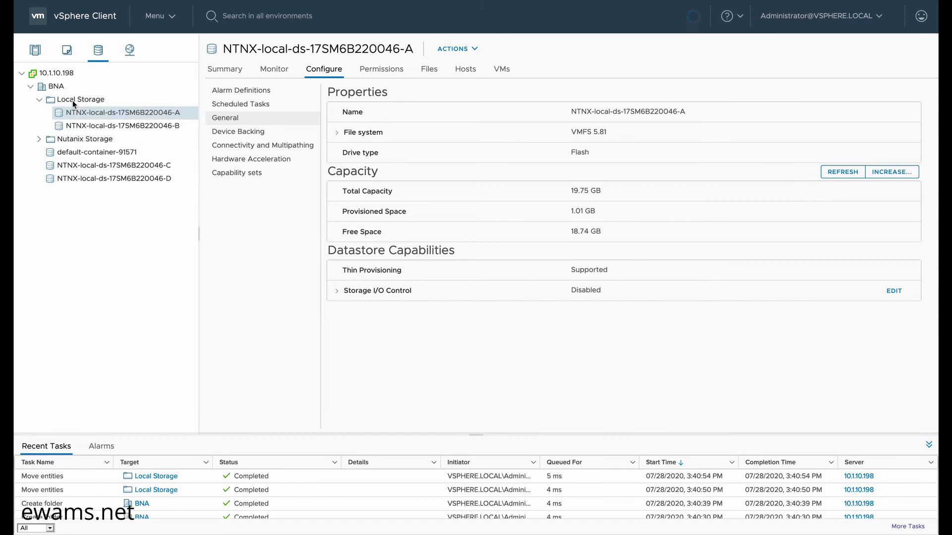
pyautogui.click(77, 102)
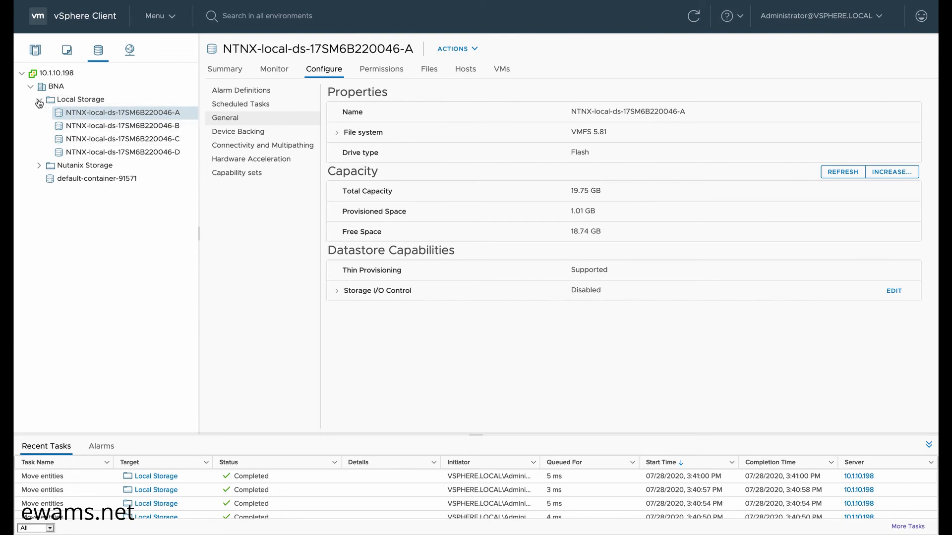
pyautogui.click(39, 100)
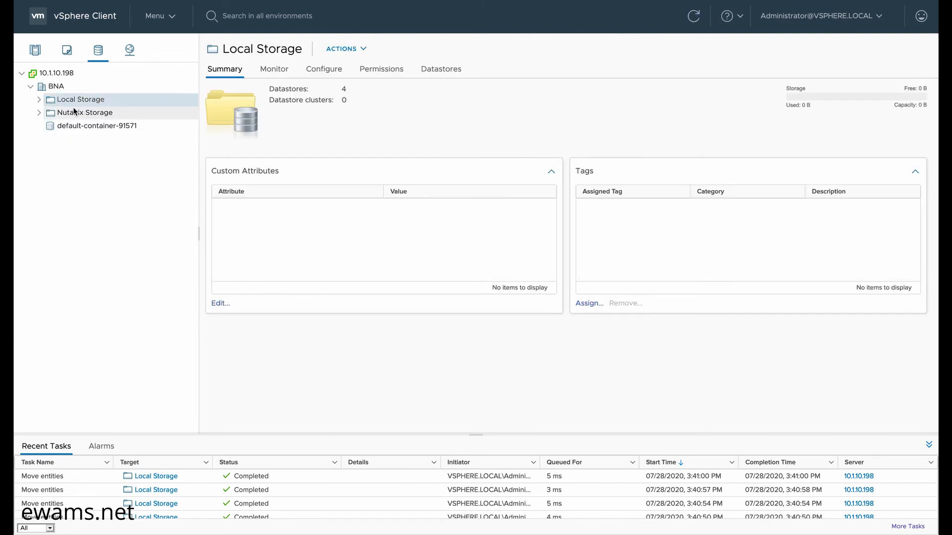
pyautogui.moveTo(71, 128)
pyautogui.mouseDown()
pyautogui.moveTo(70, 105)
pyautogui.moveTo(70, 114)
pyautogui.mouseUp()
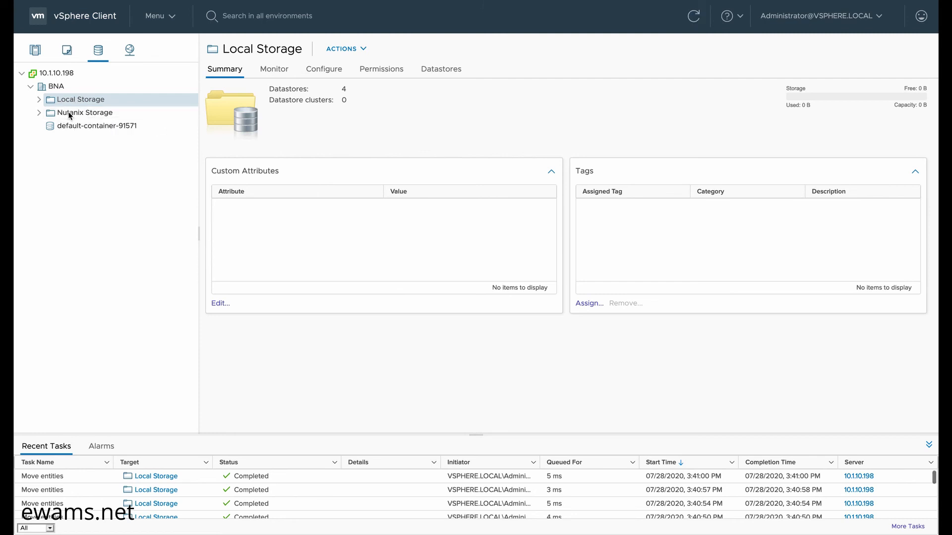
pyautogui.click(38, 114)
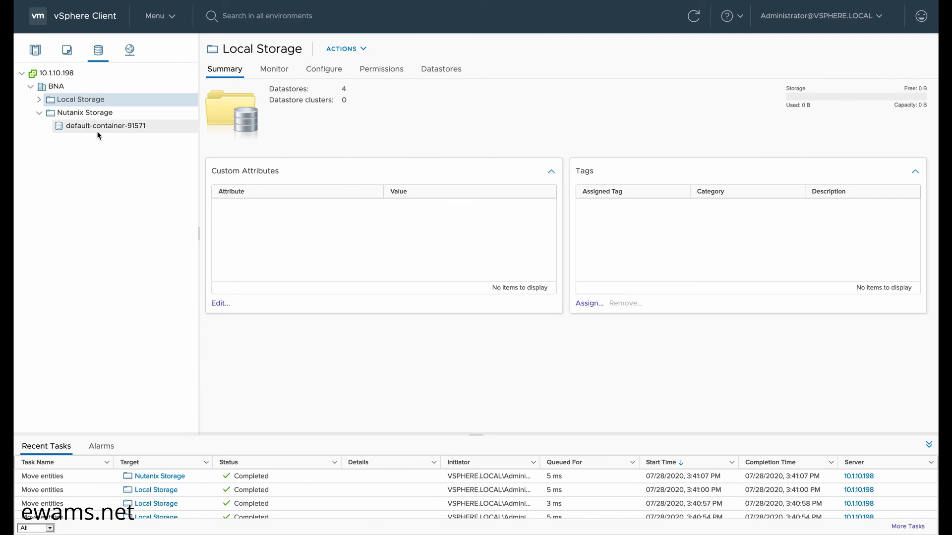
# - In VMs and Templates, add a VM and Template folder 'Nutanix CVM' under BNA
pyautogui.click(67, 50)
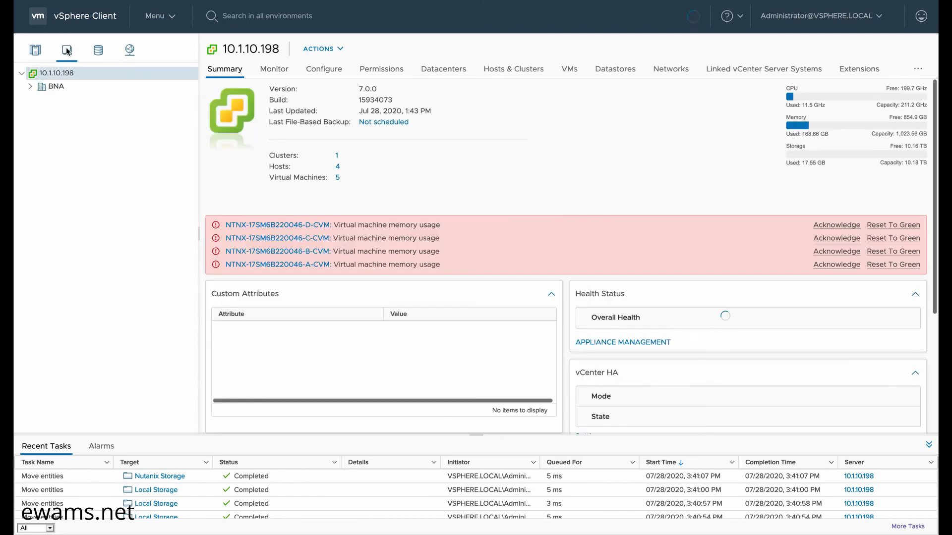
pyautogui.click(32, 87)
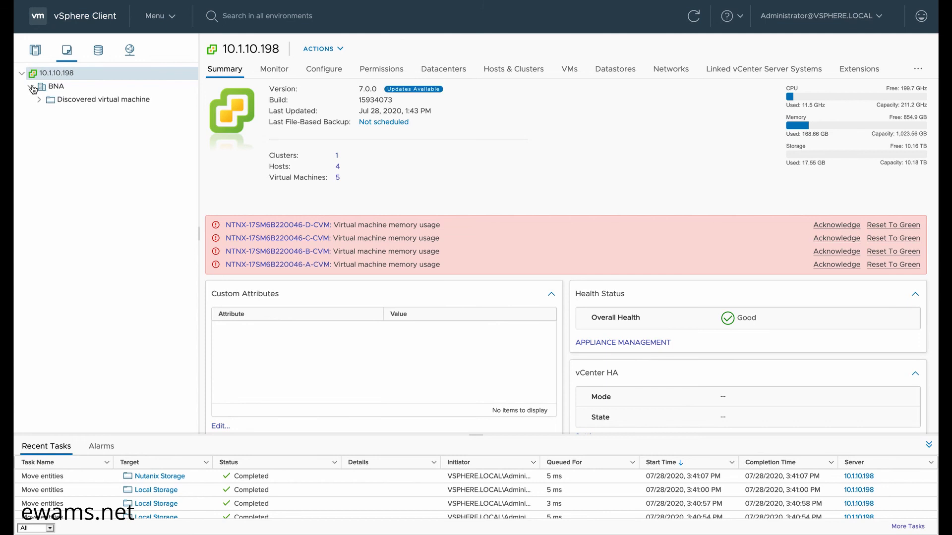
pyautogui.click(38, 100)
pyautogui.click(56, 86)
pyautogui.rightClick(58, 87)
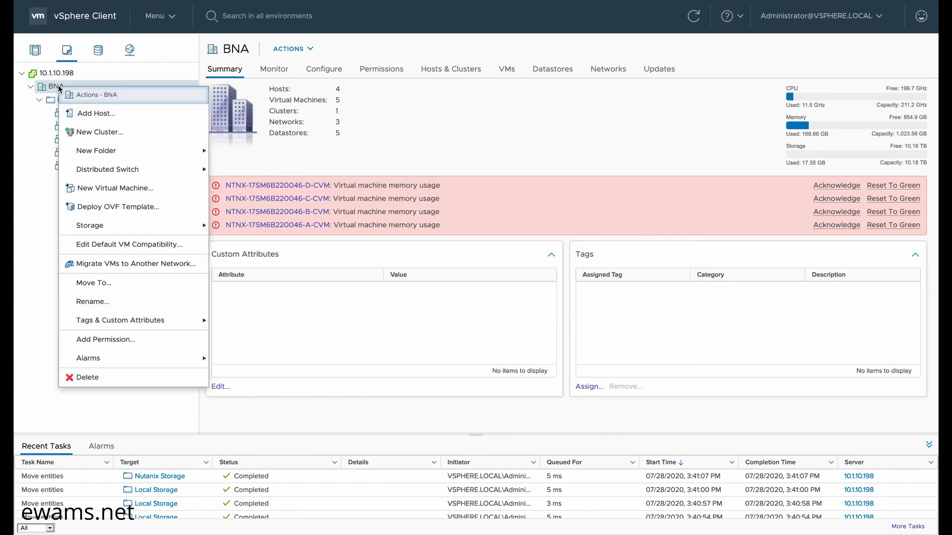
pyautogui.moveTo(117, 154)
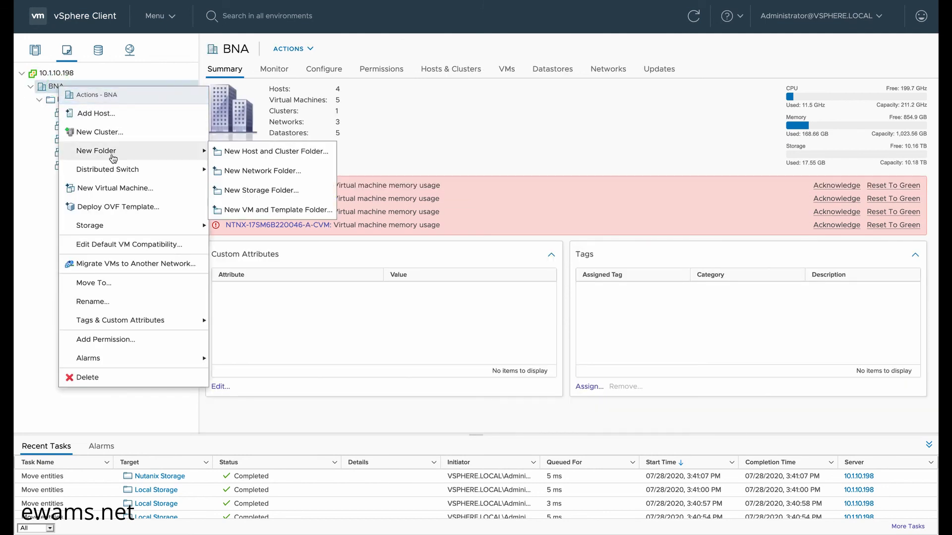
pyautogui.click(253, 210)
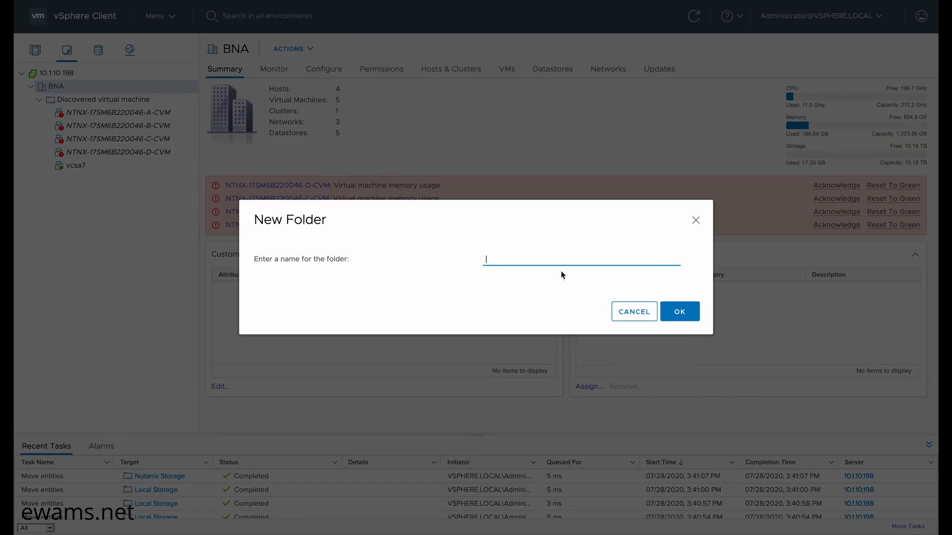
pyautogui.write('Nutranix CVM')
pyautogui.click(683, 312)
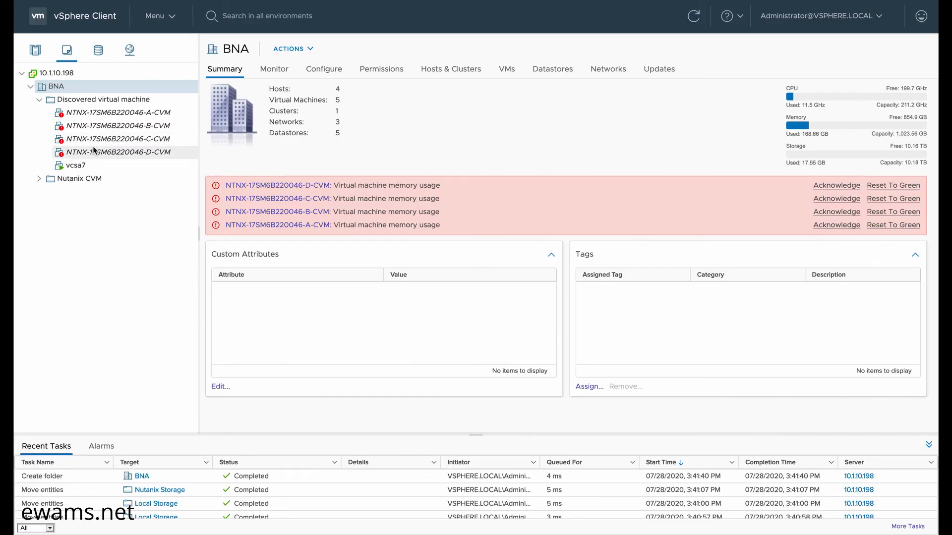
# - Drag the A, B, C and D NTNX CVMs into the Nutanix CVM folder
pyautogui.moveTo(97, 141); pyautogui.dragTo(71, 178)
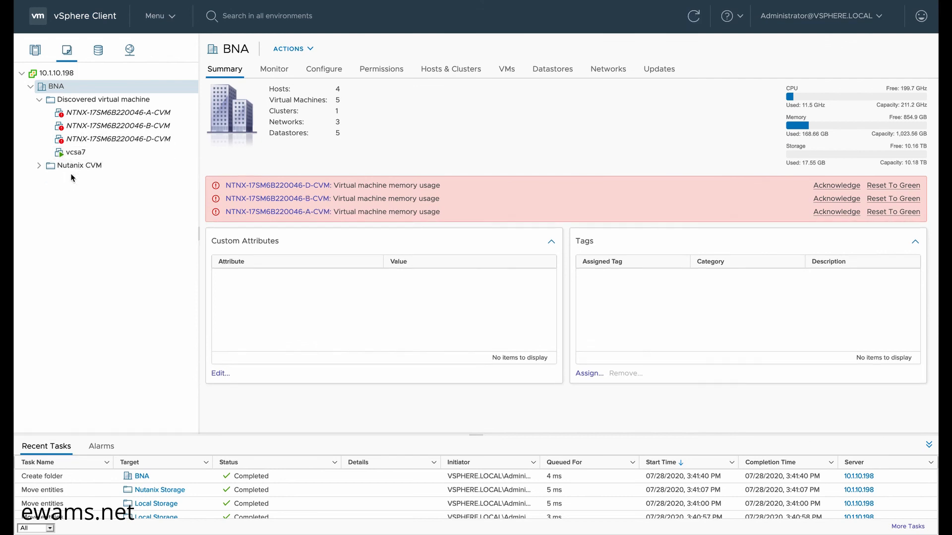
pyautogui.moveTo(84, 126); pyautogui.dragTo(79, 170)
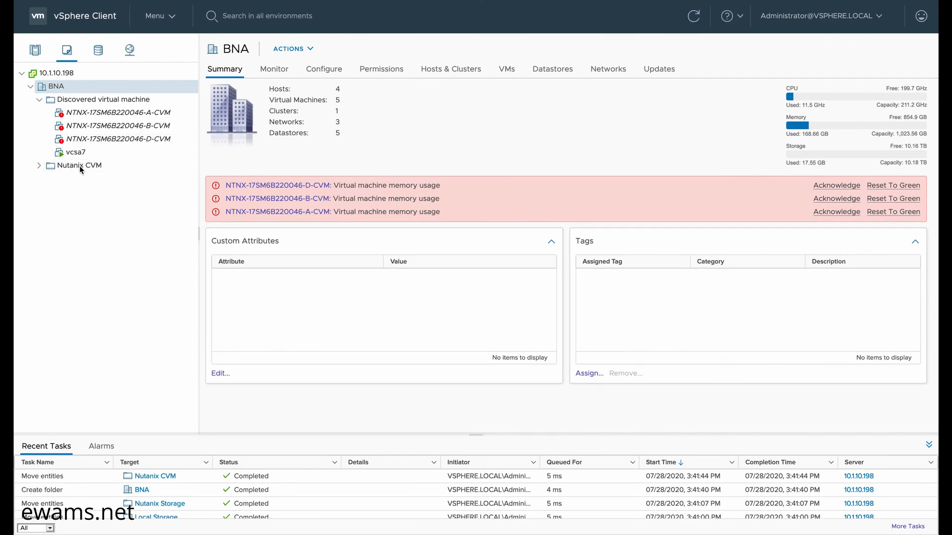
pyautogui.moveTo(100, 124); pyautogui.dragTo(79, 169)
pyautogui.moveTo(86, 131); pyautogui.dragTo(77, 153)
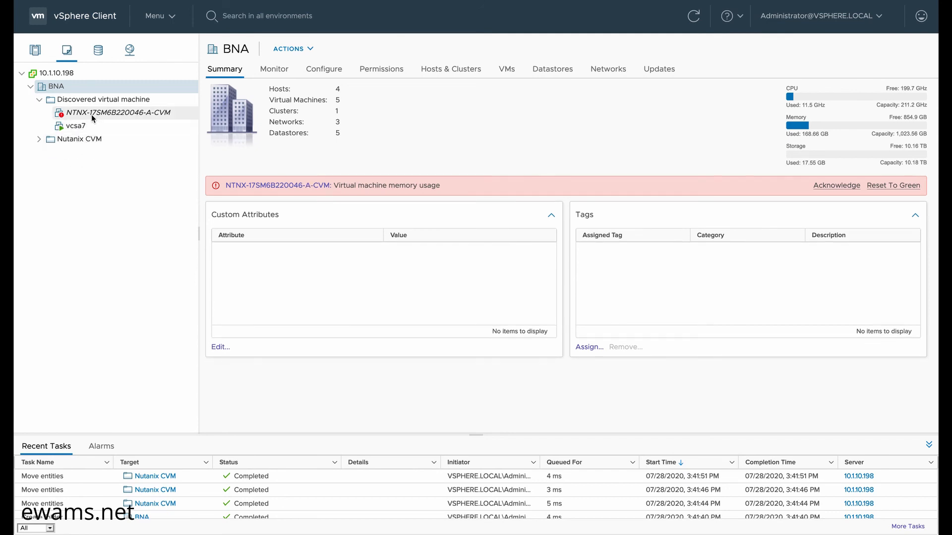
pyautogui.moveTo(94, 120); pyautogui.dragTo(58, 90)
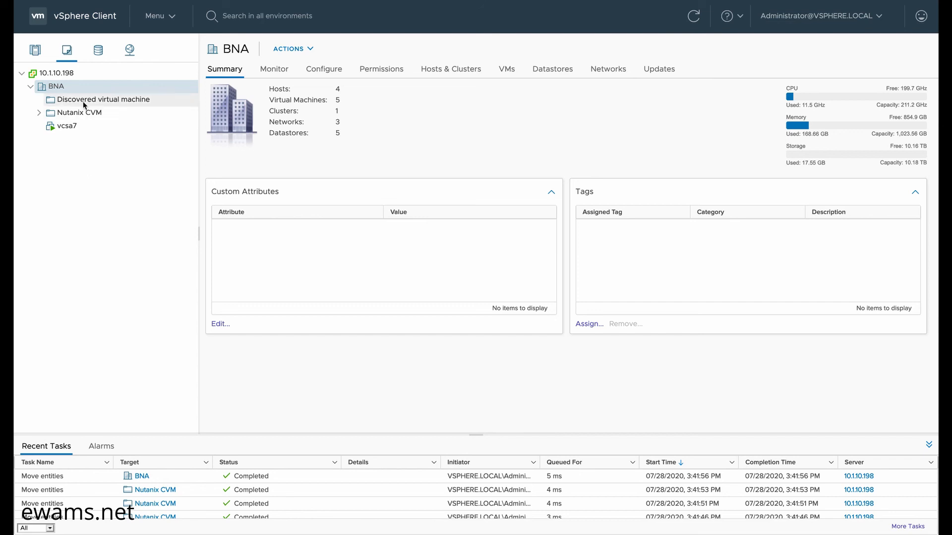
pyautogui.click(35, 49)
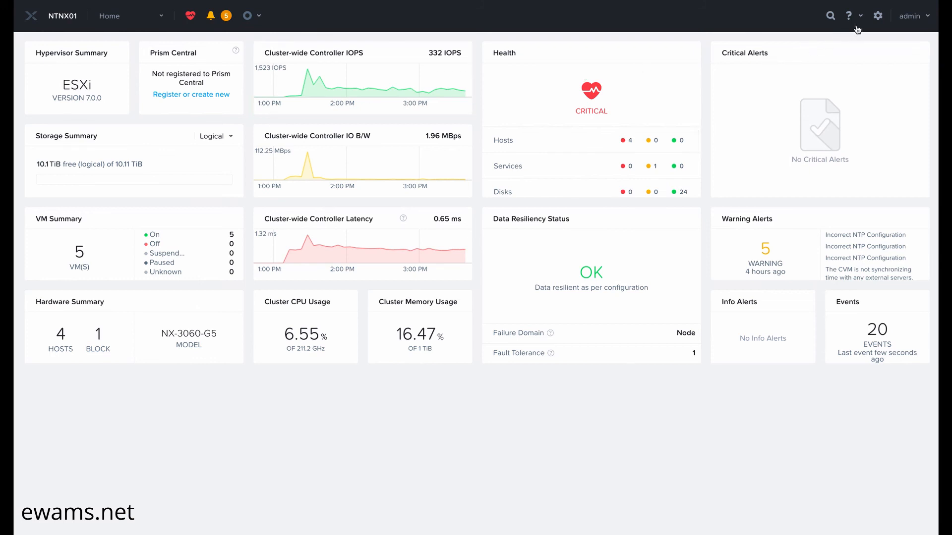
# - Open Prism settings and go to the vCenter Registration page
pyautogui.click(879, 17)
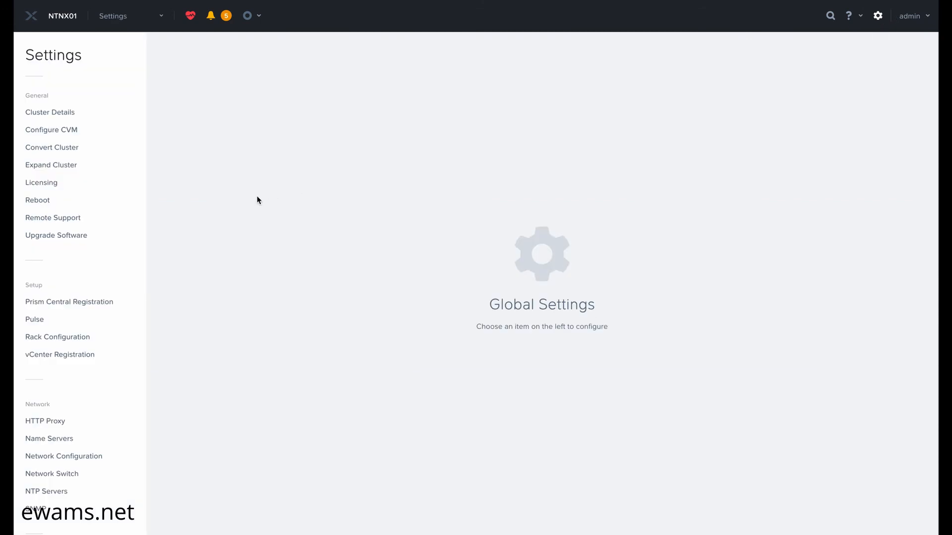
pyautogui.click(38, 356)
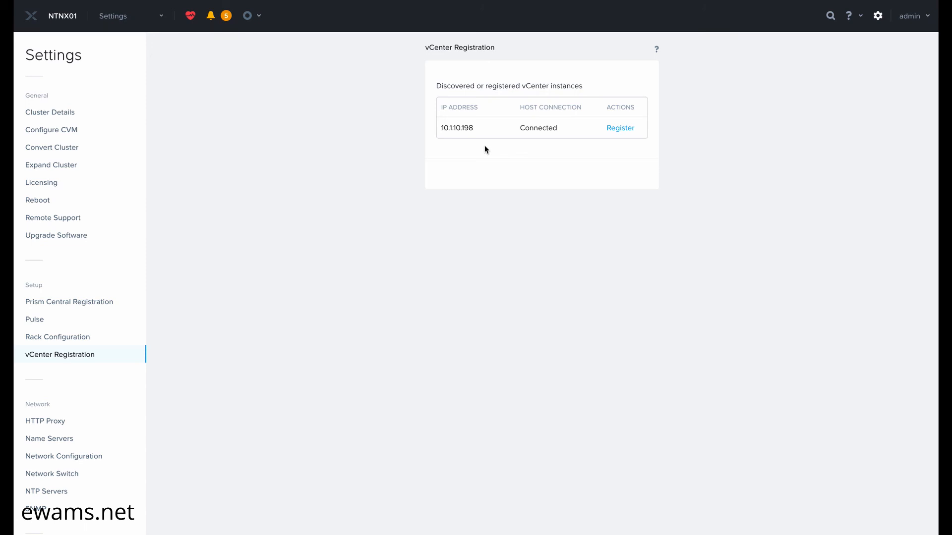
# - Register vCenter 10.1.10.198 with the vCenter administrator username and password
pyautogui.click(617, 130)
pyautogui.click(590, 128)
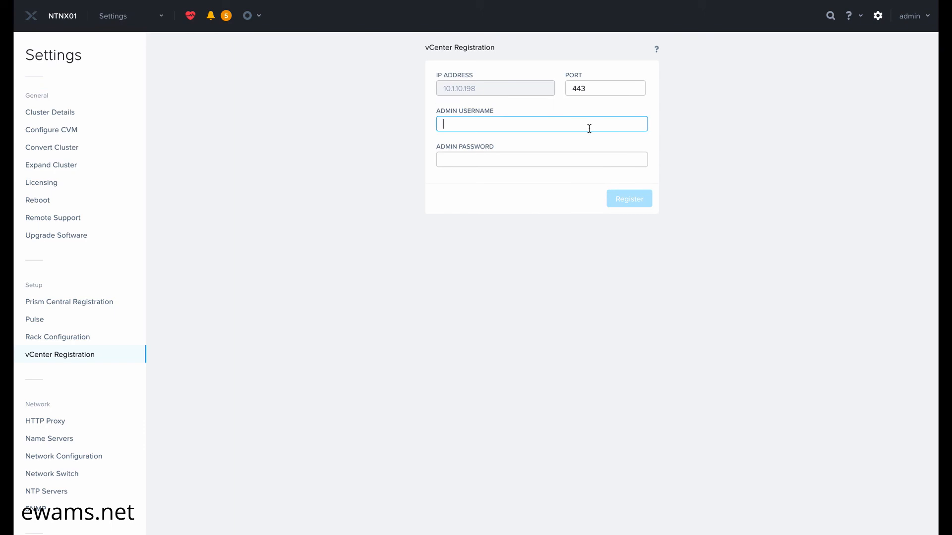
pyautogui.write('administrator')
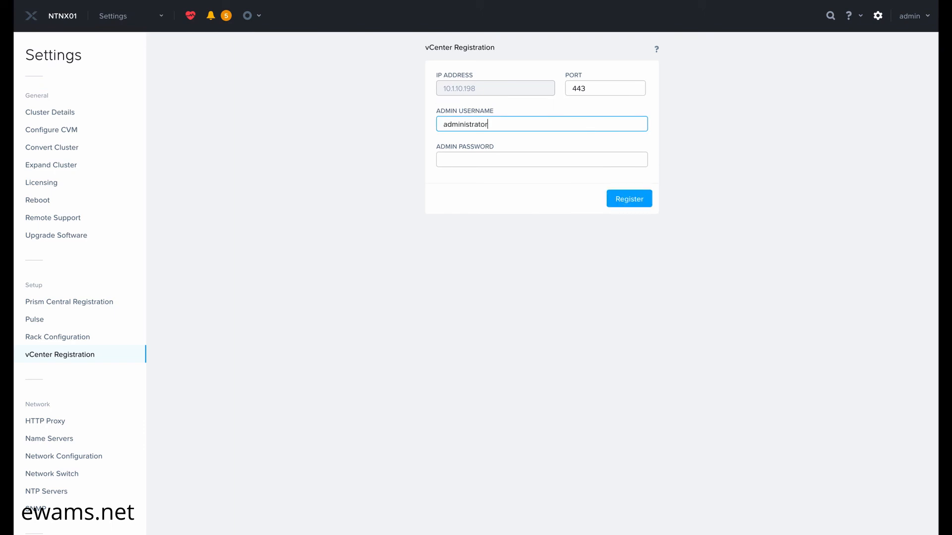
pyautogui.write('@vsphere.local')
pyautogui.press('Tab')
pyautogui.write('••')
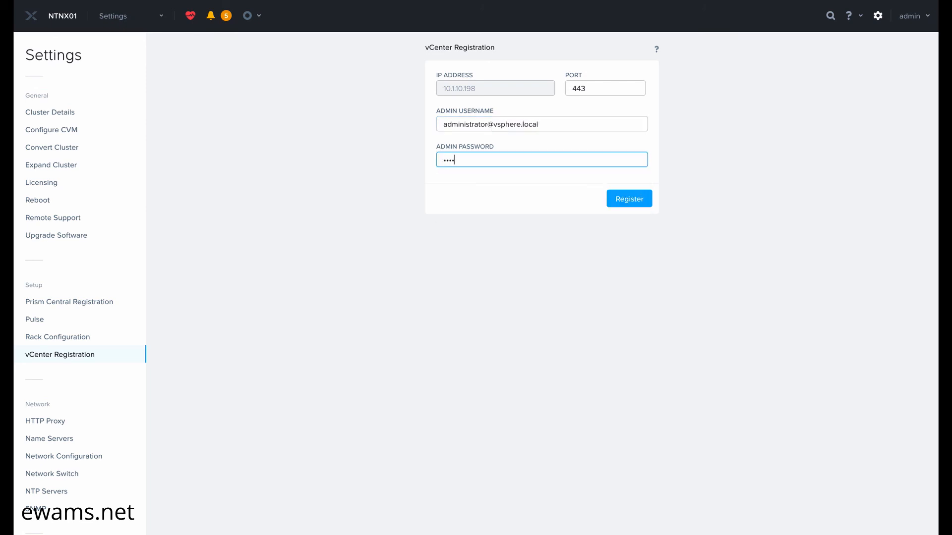
pyautogui.write('••••••••••••••')
pyautogui.click(627, 198)
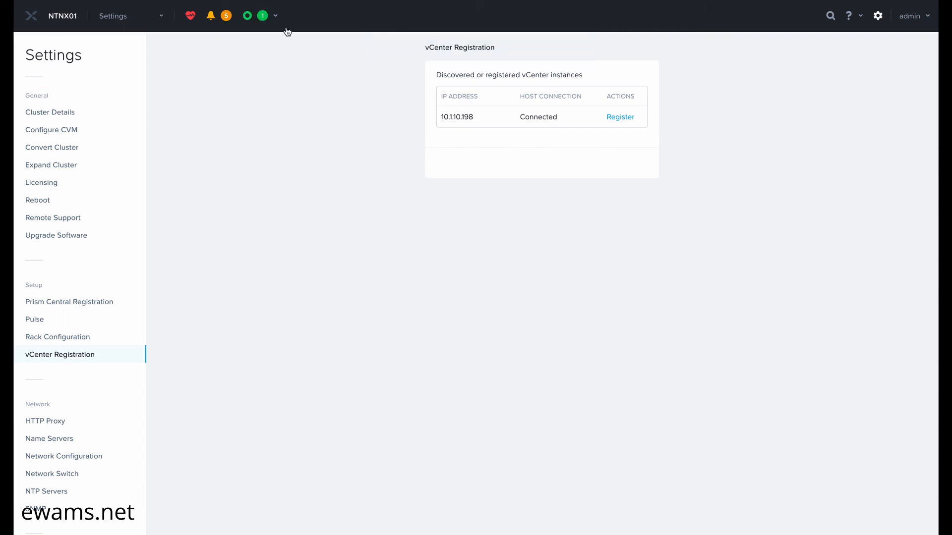
# - Check that the Management server register task reached 100%, then go to the Home dashboard
pyautogui.click(275, 19)
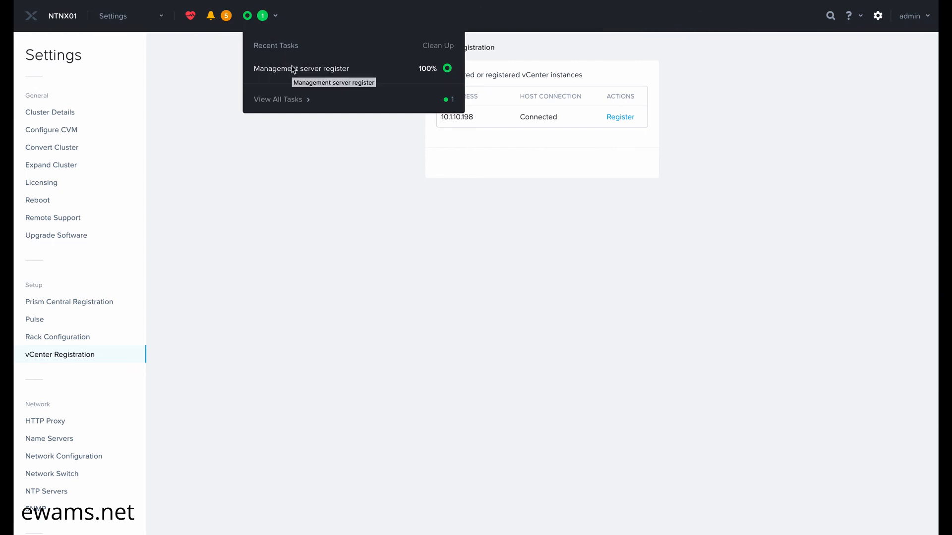
pyautogui.click(234, 139)
pyautogui.click(118, 22)
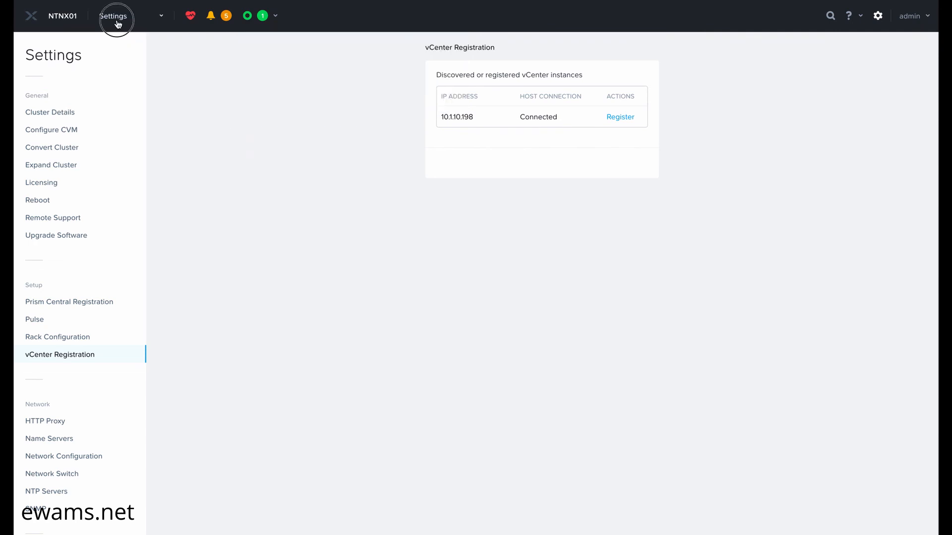
pyautogui.click(109, 49)
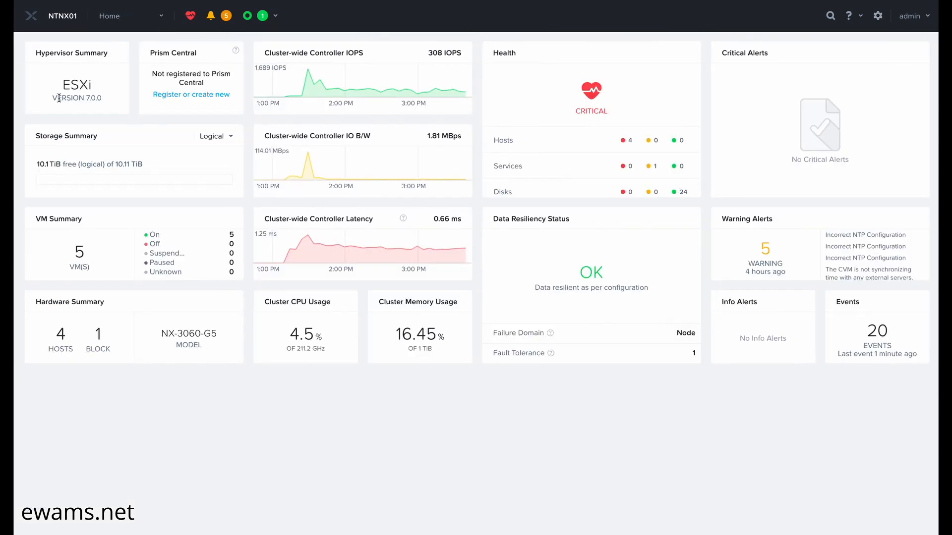
pyautogui.moveTo(57, 98); pyautogui.dragTo(110, 99)
pyautogui.click(135, 116)
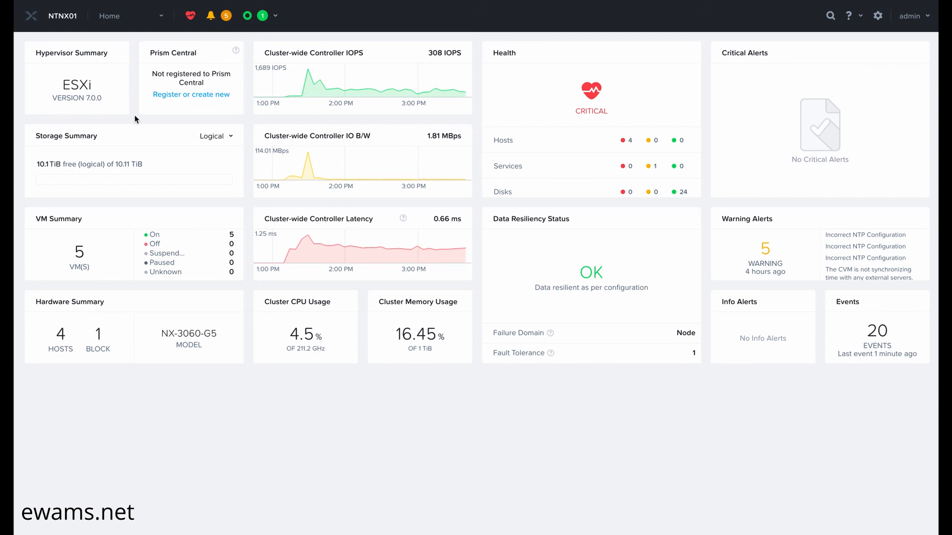